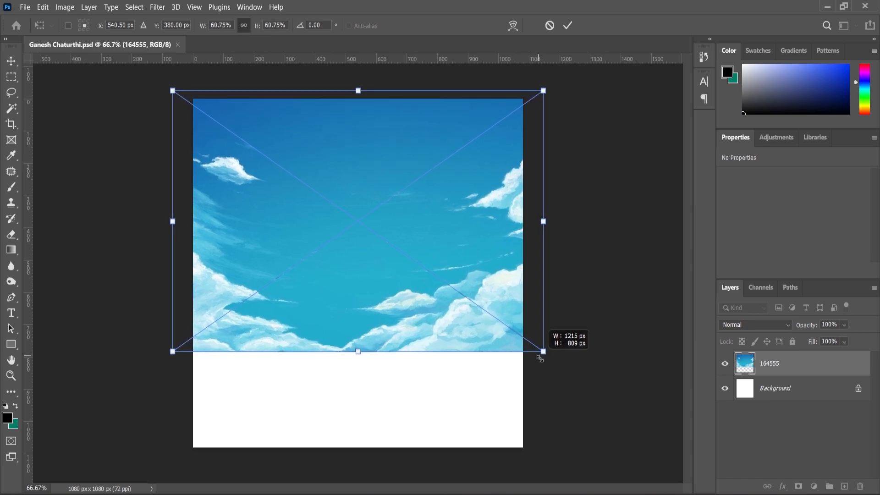
- Place the sky image against the canvas's upper edge and fade its lower part out with a black-to-white gradient layer mask
drag(419, 278, 419, 288)
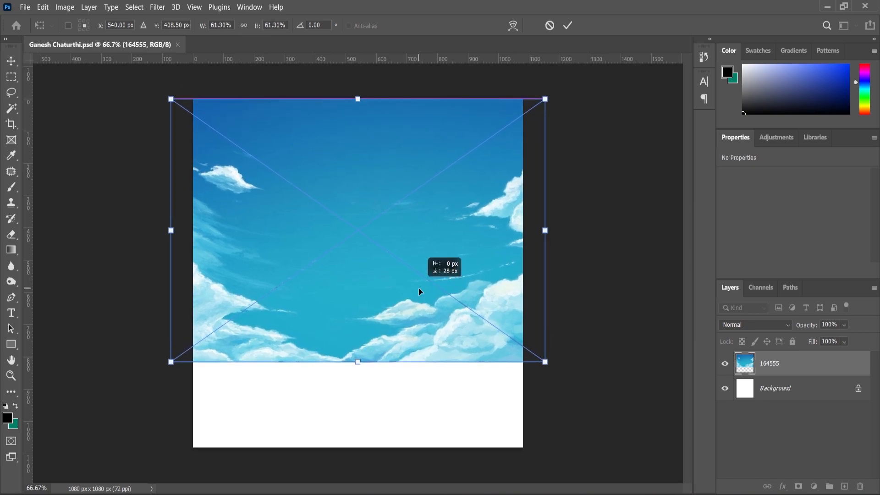
key(Return)
click(798, 486)
click(11, 253)
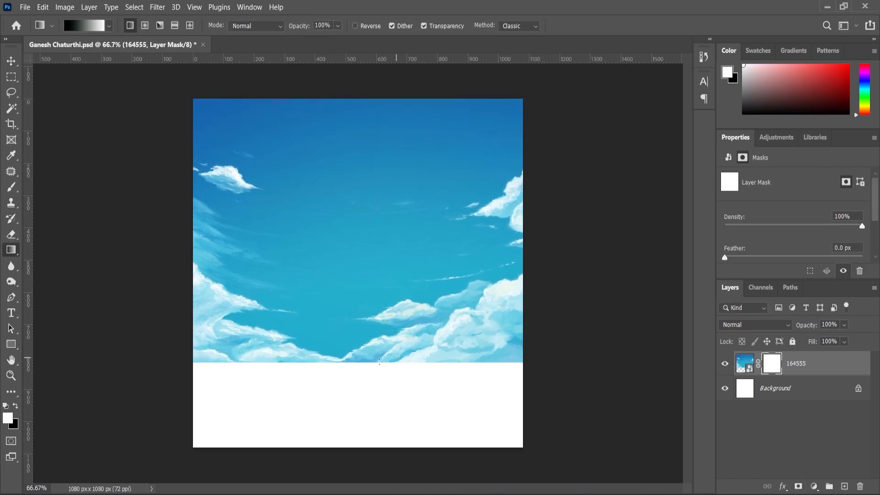
drag(346, 244, 344, 226)
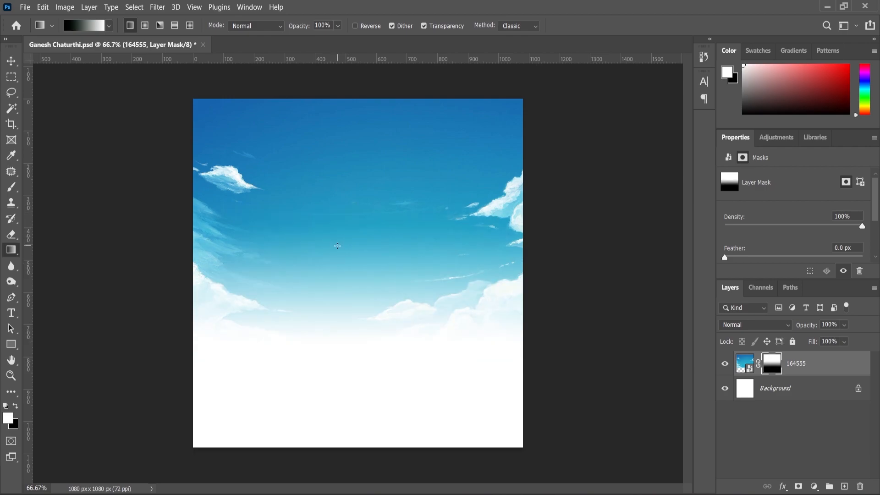
drag(333, 260, 334, 260)
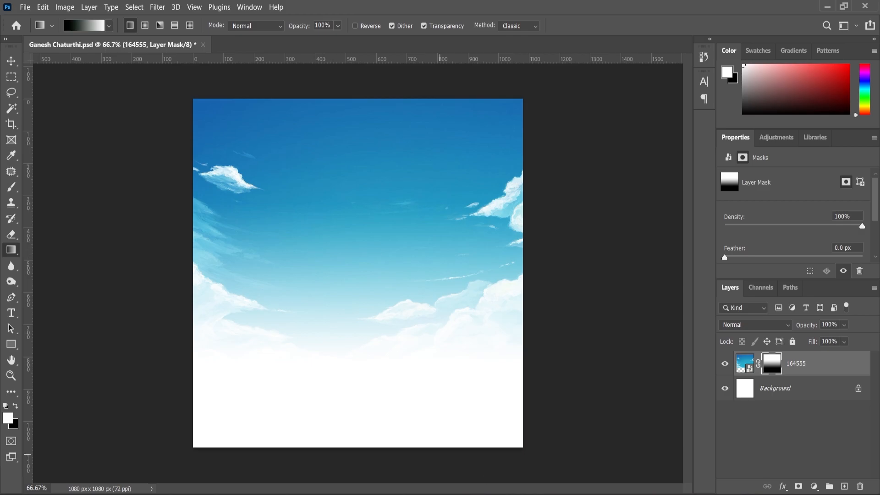
- Place the pngegg image from the file folder at the canvas centre, scaled to 51%
key(alt+Tab)
drag(454, 126, 392, 371)
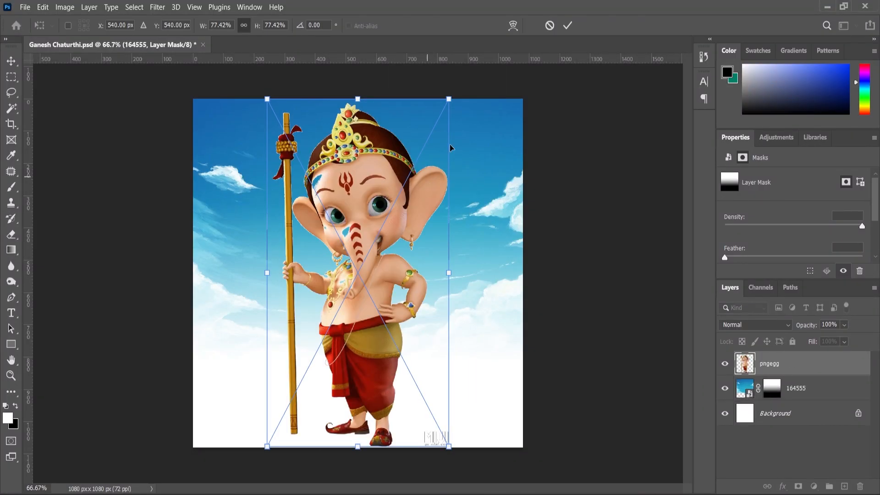
drag(448, 101, 417, 158)
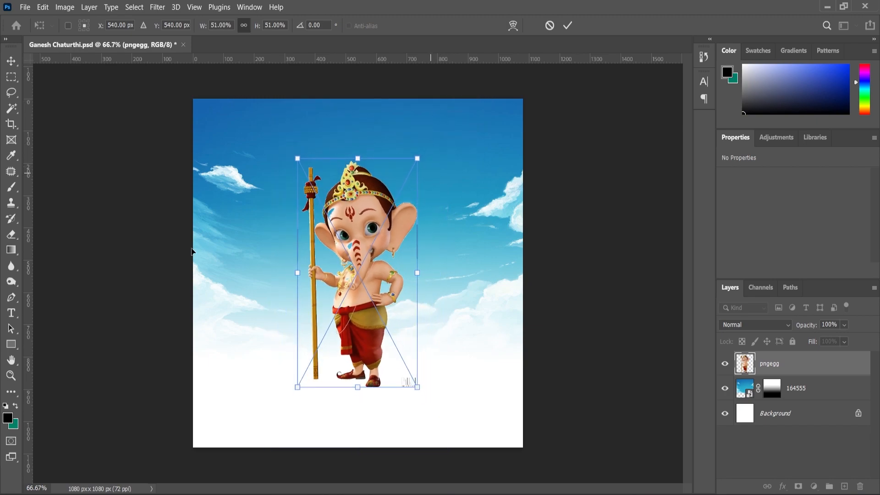
click(18, 378)
- Create a new empty layer and merge it with the pngegg layer into one pixel layer
scroll(376, 293, up, 2)
scroll(391, 312, down, 2)
scroll(412, 323, up, 1)
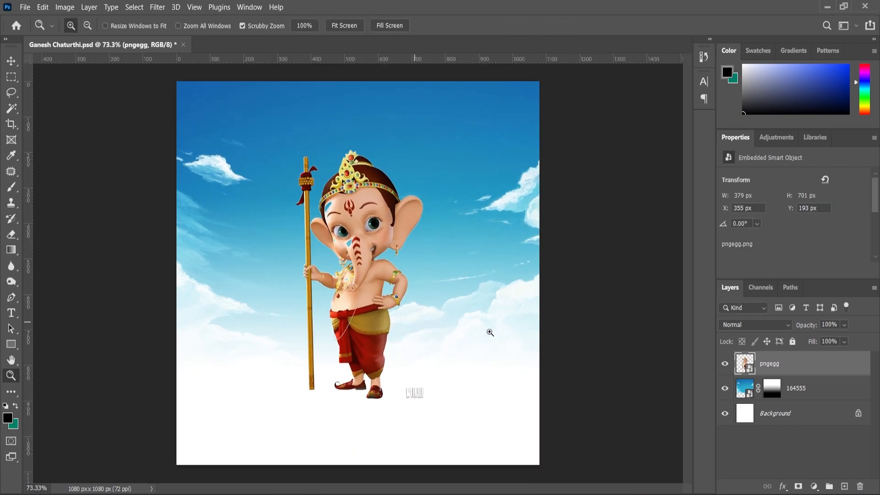
click(845, 486)
shift+click(784, 388)
right_click(783, 388)
click(688, 394)
scroll(401, 377, up, 1)
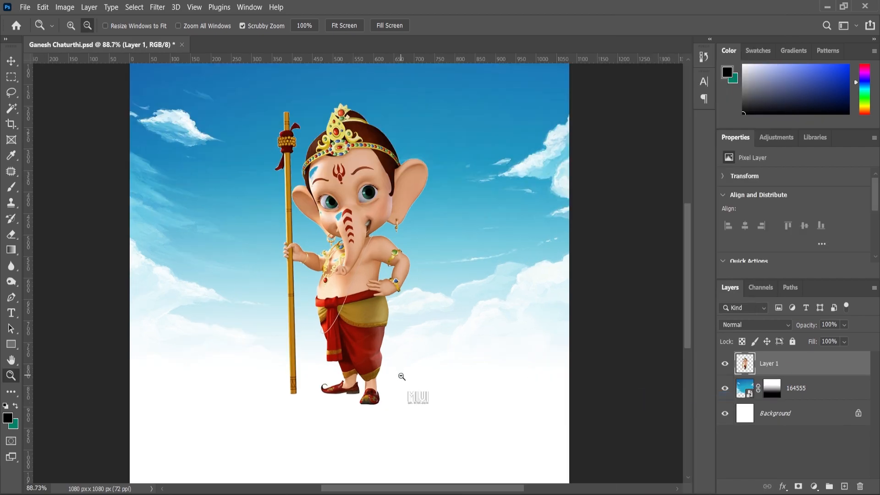
- Erase the small watermark beside the Ganesh figure's feet
click(9, 242)
scroll(420, 399, up, 1)
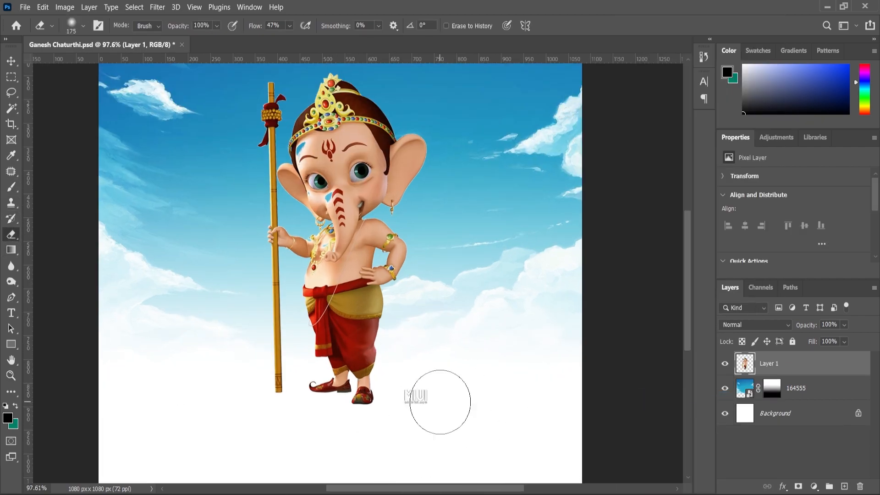
scroll(347, 352, down, 4)
- Apply Levels to the Ganesh figure with shadow input 12, midtone 0.87 and highlight 255
click(11, 61)
click(65, 6)
mouse_move(82, 36)
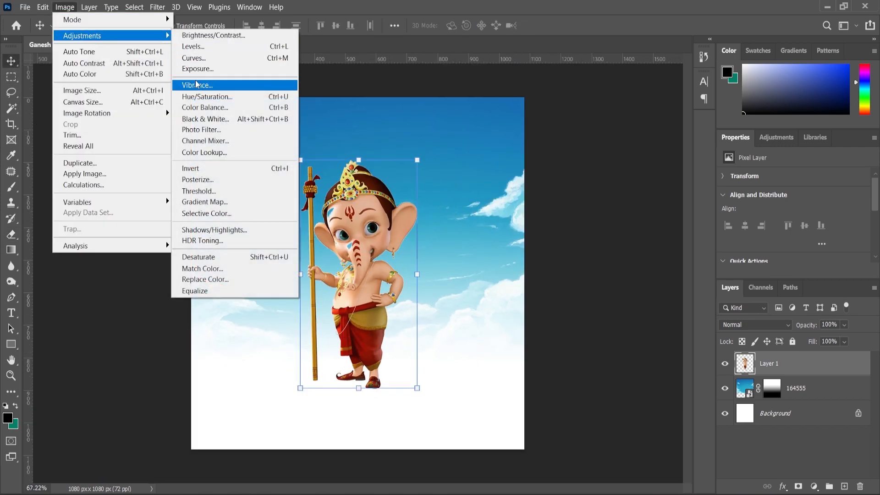
click(193, 53)
drag(692, 334, 693, 335)
drag(618, 332, 624, 335)
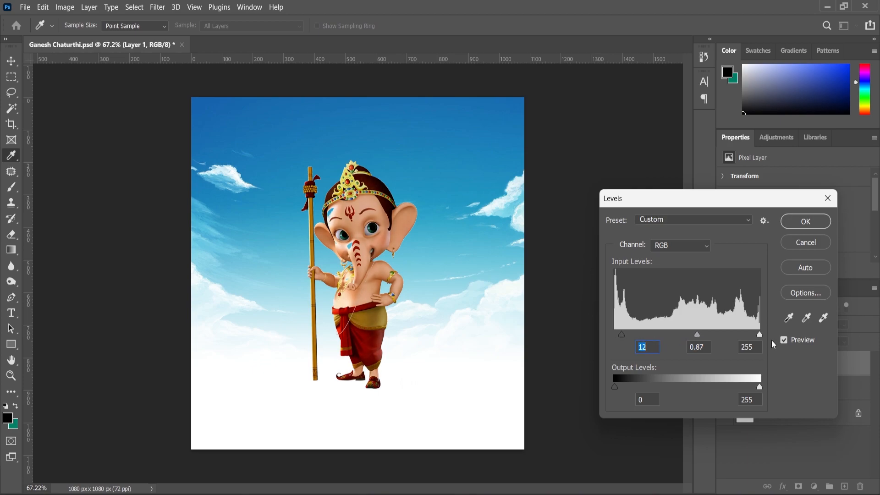
click(759, 335)
click(806, 221)
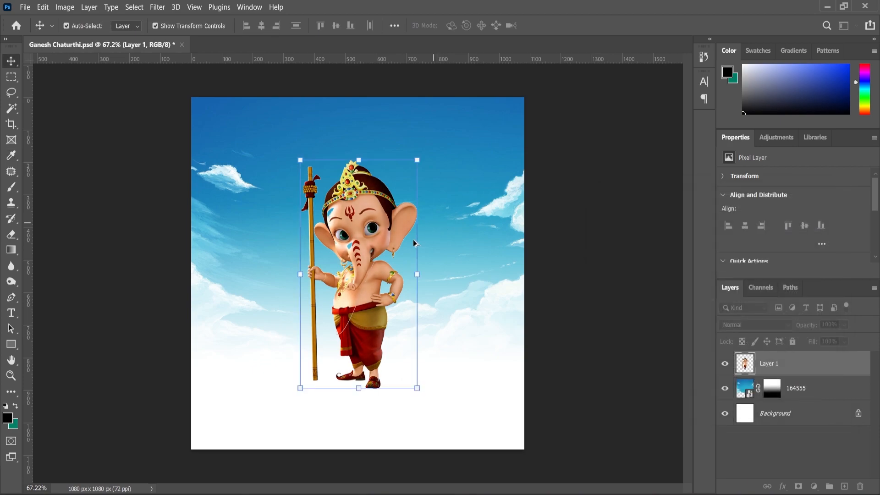
- Place the cloud_png image behind the figure's staff at about 432 × 273 px and order its layer below Layer 1
scroll(415, 238, up, 1)
click(583, 256)
click(493, 490)
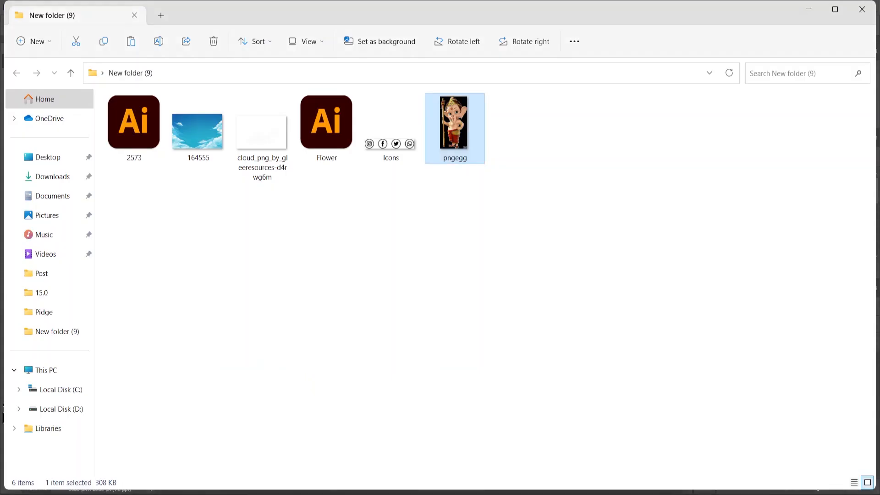
drag(264, 137, 305, 307)
drag(458, 212, 420, 231)
drag(362, 296, 259, 151)
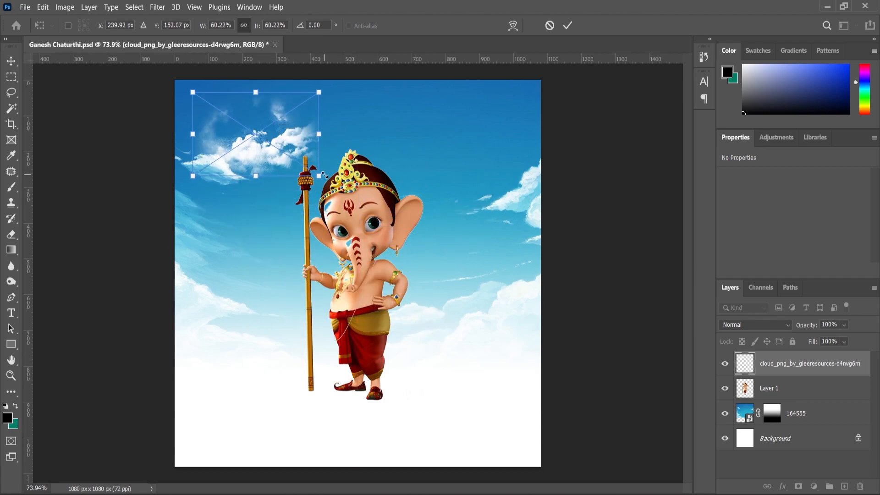
drag(324, 174, 330, 184)
key(Return)
drag(261, 152, 289, 166)
drag(765, 363, 774, 400)
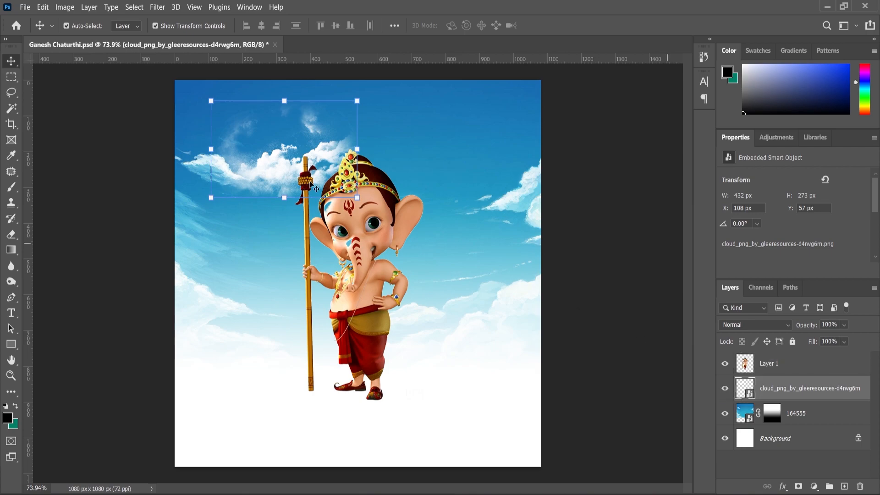
- Duplicate the cloud to the other side of the figure's head and shift the original cloud slightly outward
scroll(252, 180, up, 1)
key(ctrl+j)
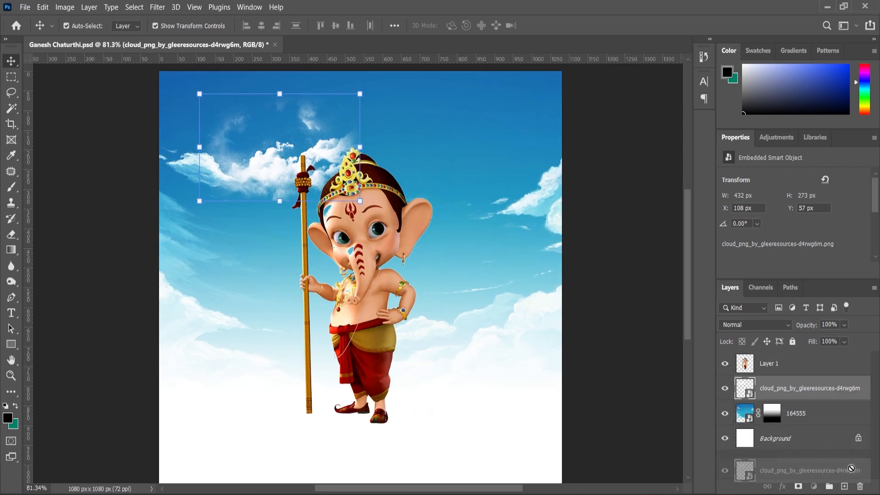
drag(283, 171, 488, 159)
click(262, 178)
drag(262, 177, 253, 178)
scroll(242, 224, down, 2)
click(122, 312)
scroll(254, 239, down, 1)
scroll(254, 239, down, 1)
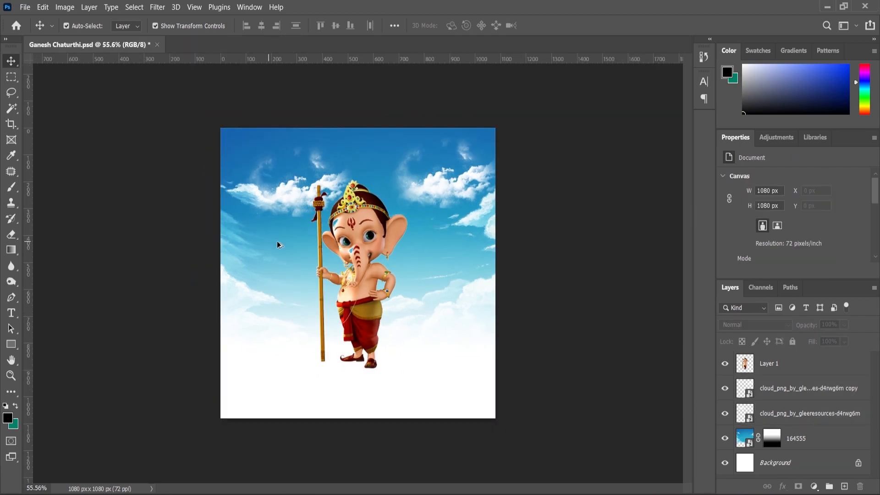
- Open the Flower file in Illustrator and copy the marigold garland
scroll(339, 247, up, 2)
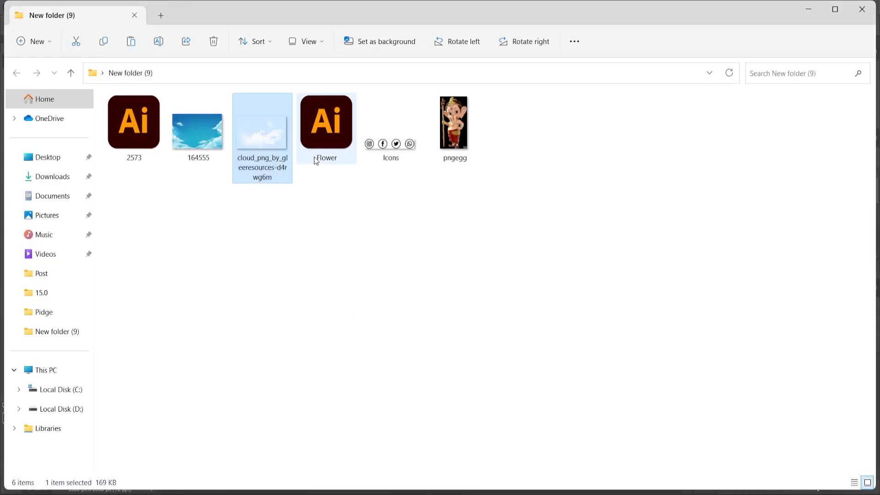
double_click(315, 160)
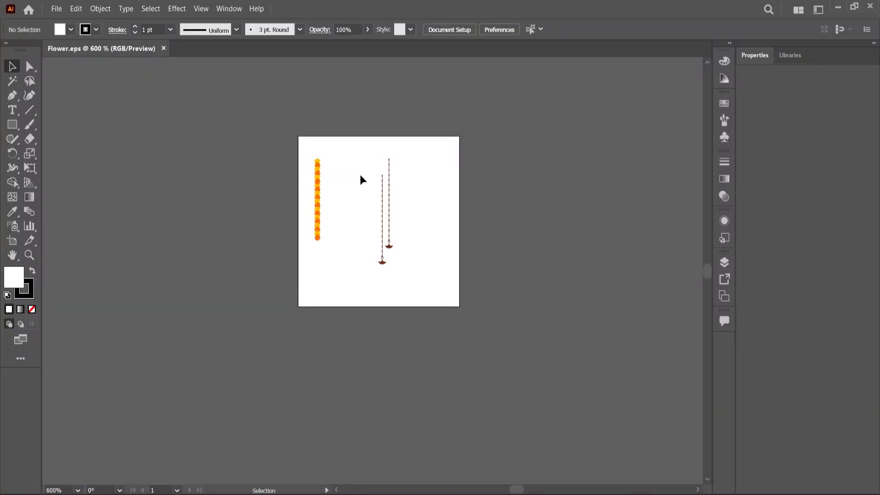
scroll(343, 213, up, 3)
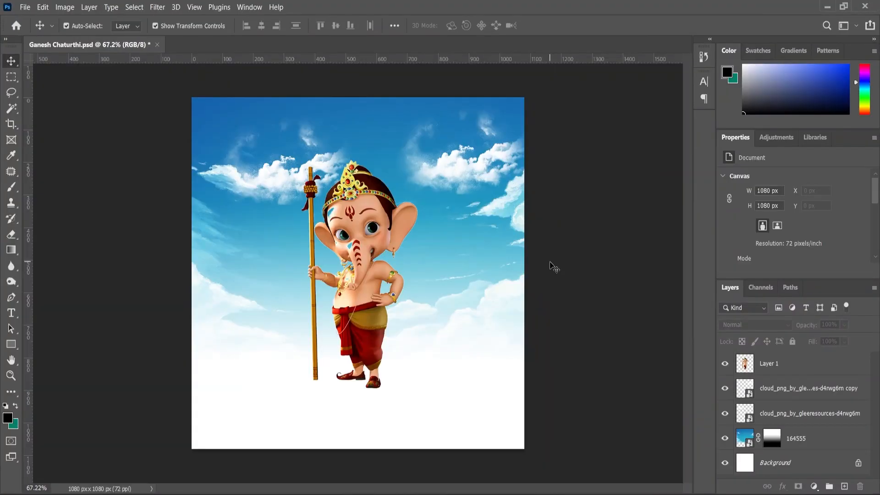
- Paste the garland into the Photoshop poster as a Smart Object, about 34 × 482 px, hanging from the canvas's upper-left edge
key(ctrl+v)
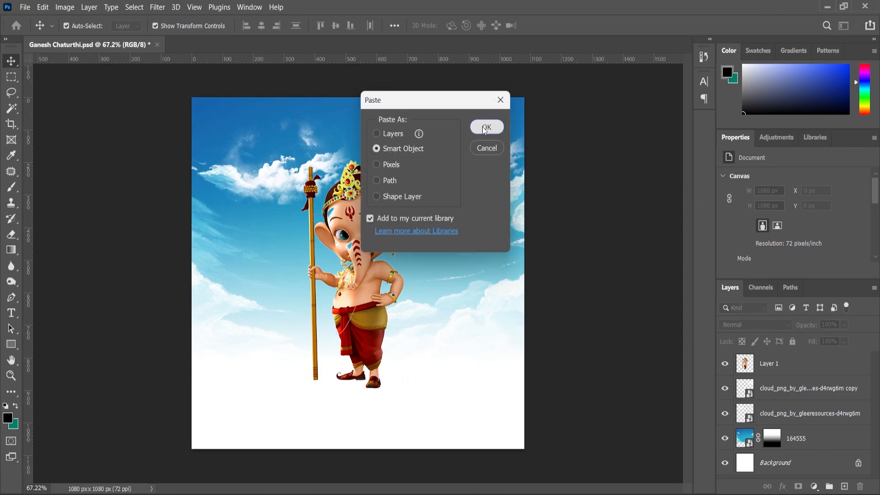
click(486, 128)
drag(361, 269, 219, 171)
click(12, 62)
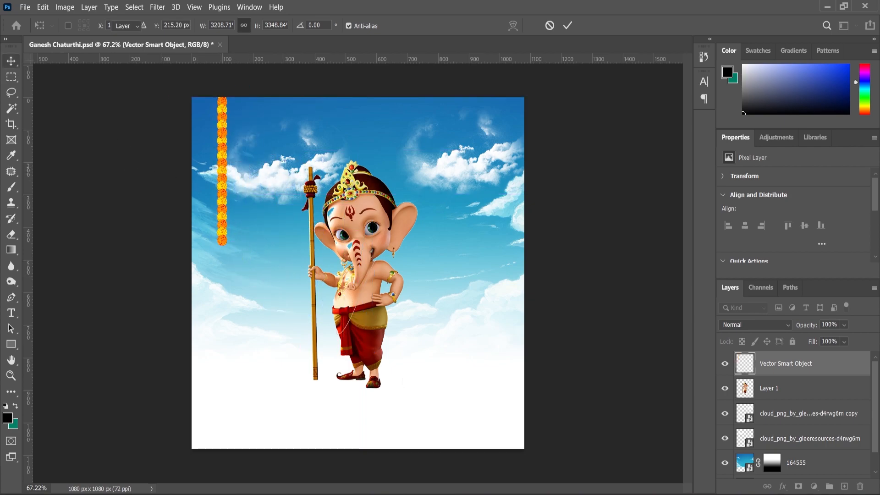
- Duplicate the garland layer, move the copy beside the original and enlarge it to about 40 × 572 px
scroll(234, 140, up, 2)
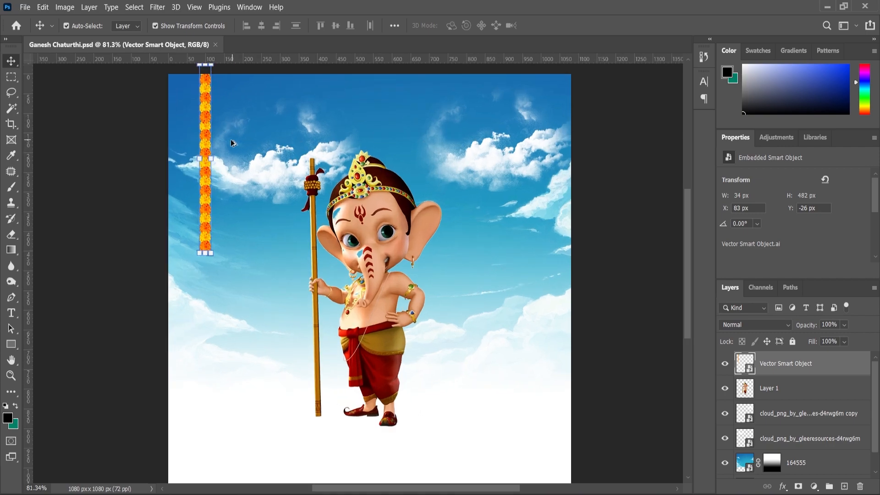
drag(781, 377, 845, 486)
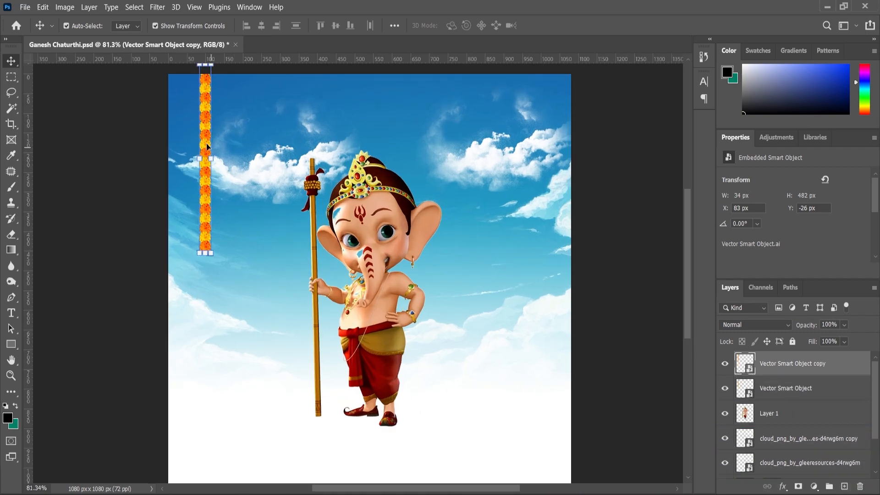
scroll(206, 137, up, 2)
drag(206, 137, 231, 137)
drag(239, 281, 227, 299)
key(Return)
- Move the larger garland nearest the canvas's left edge and space the smaller one out to its right
drag(231, 228, 190, 228)
key(ctrl+t)
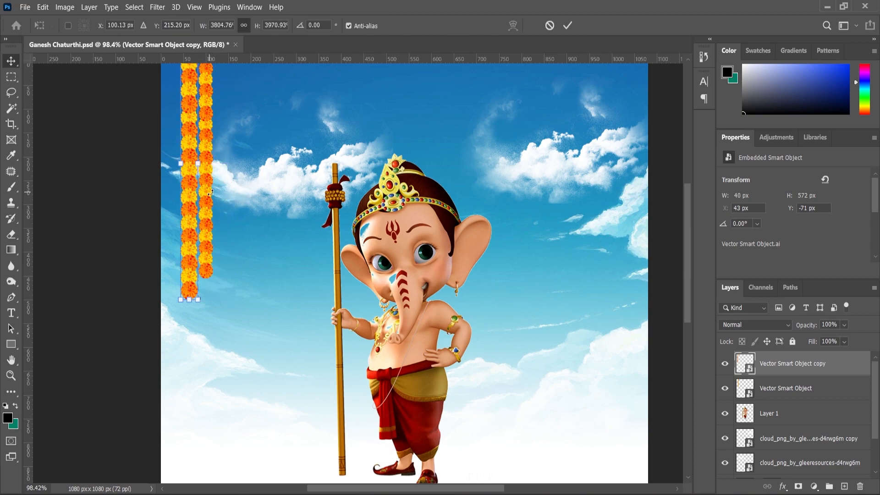
click(206, 174)
drag(206, 174, 223, 202)
- Select both garland layers and convert them into a single Smart Object
shift+click(186, 202)
scroll(304, 261, down, 1)
scroll(303, 261, down, 1)
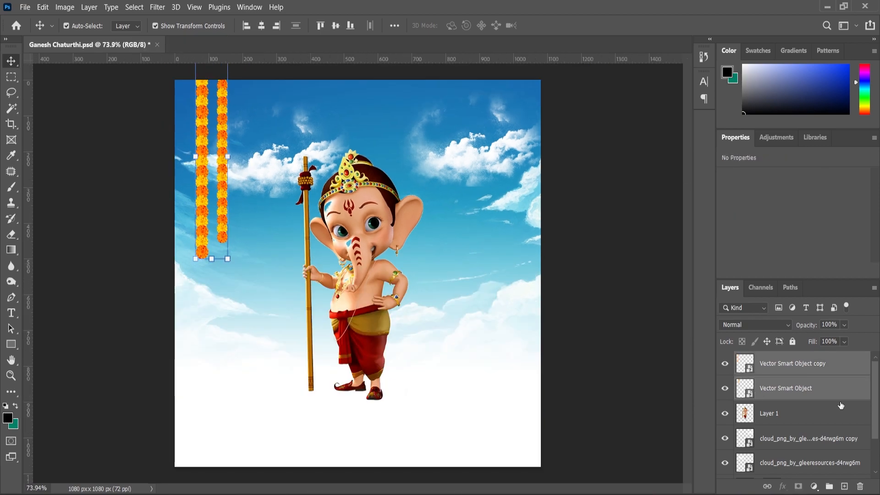
right_click(793, 367)
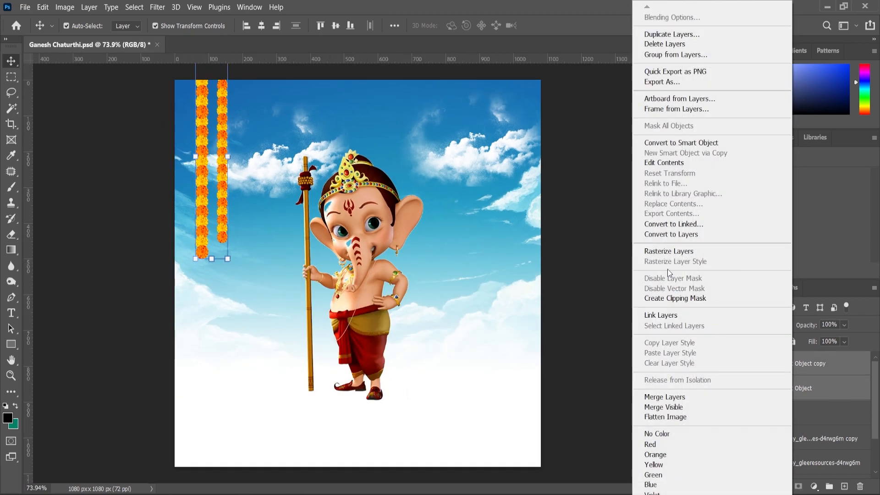
click(678, 149)
- Duplicate the garland pair to the canvas's right side, flip it horizontally and position it at X 899 px
scroll(216, 193, up, 1)
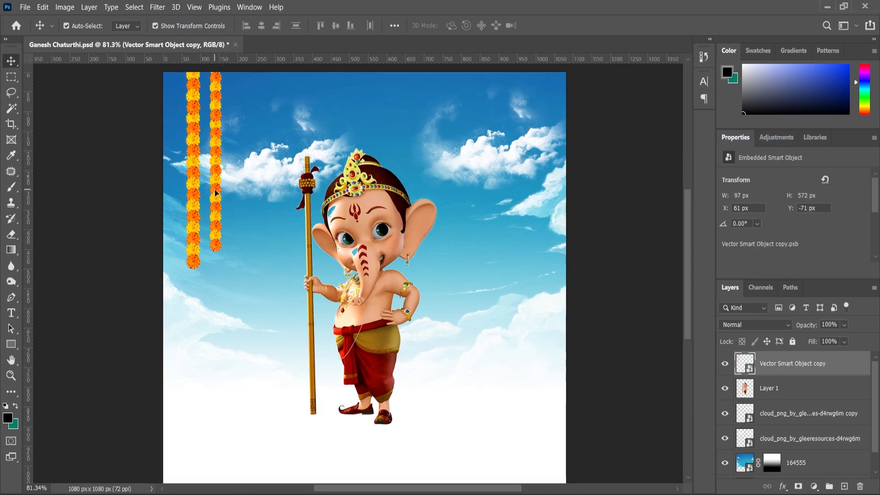
key(ctrl+j)
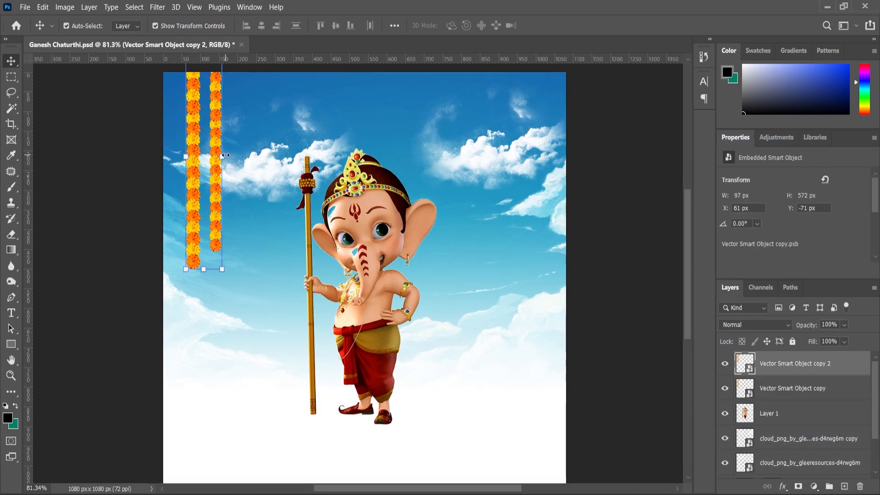
drag(204, 159, 507, 161)
key(ctrl+t)
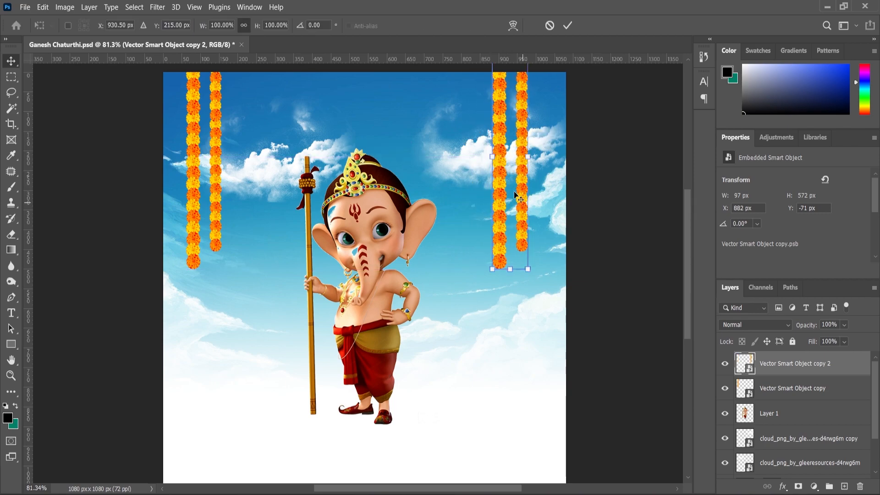
right_click(521, 178)
click(572, 400)
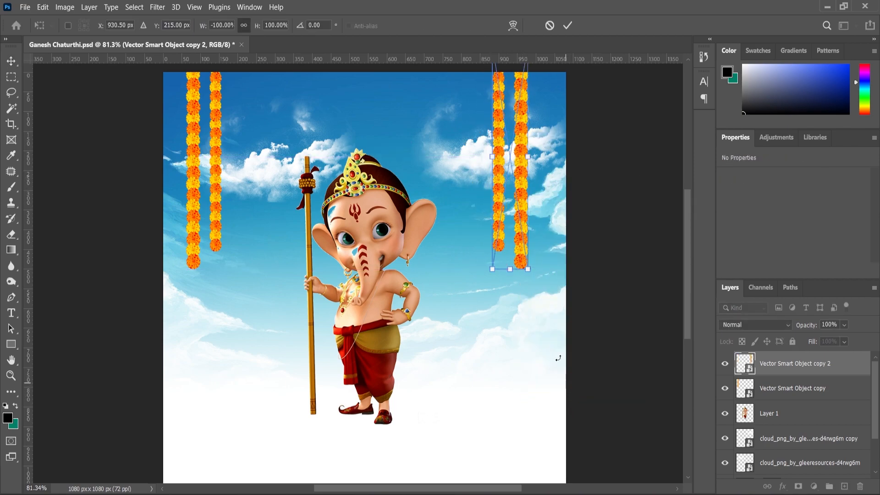
drag(522, 218, 531, 218)
key(Return)
- Switch to Flower.eps in Illustrator and select the two hanging lamps for copying
key(z)
drag(336, 233, 302, 232)
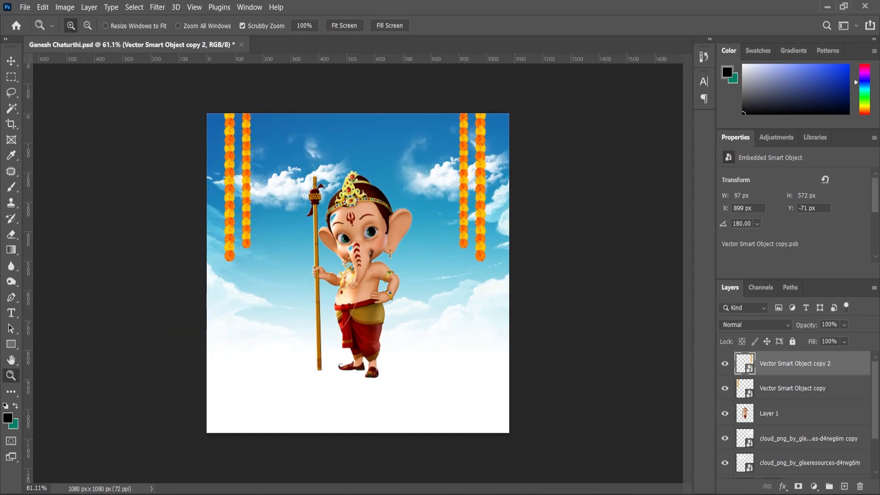
key(alt+Tab)
click(339, 240)
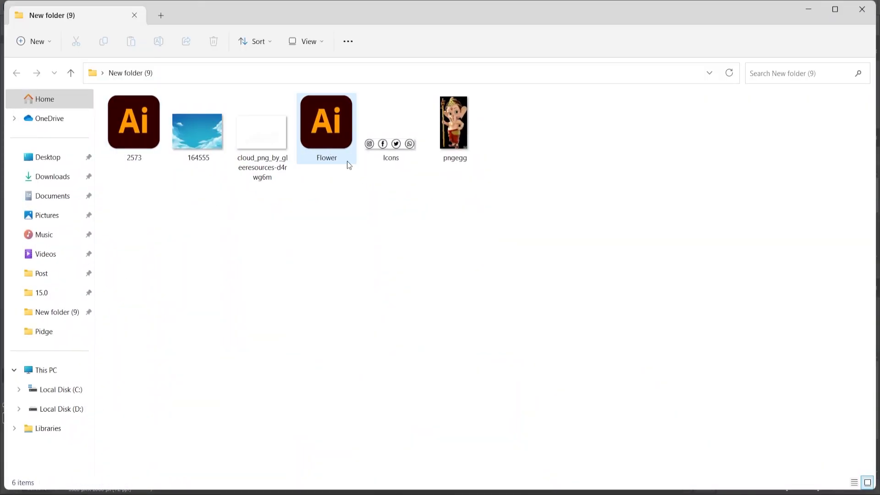
click(652, 494)
drag(437, 281, 487, 315)
drag(511, 351, 442, 282)
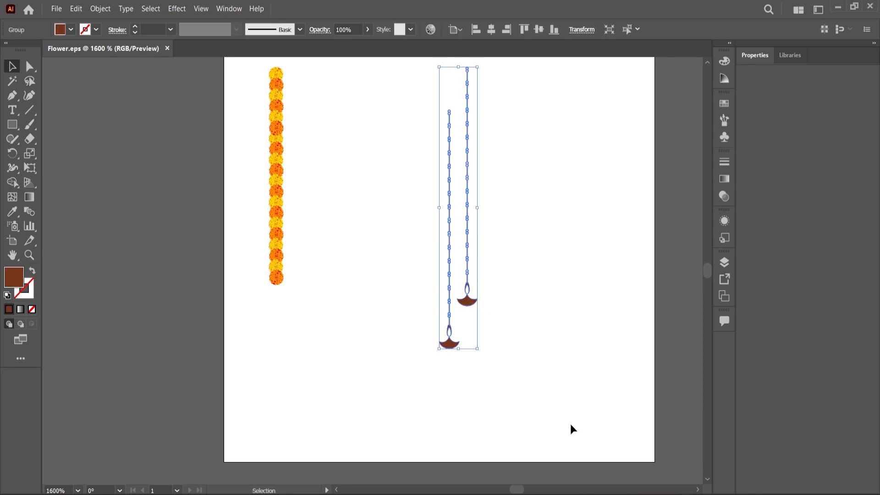
- Switch to the Ganesh Chaturthi document in Photoshop and paste the copied hanging lamps as a Smart Object
key(alt+Tab)
key(ctrl+v)
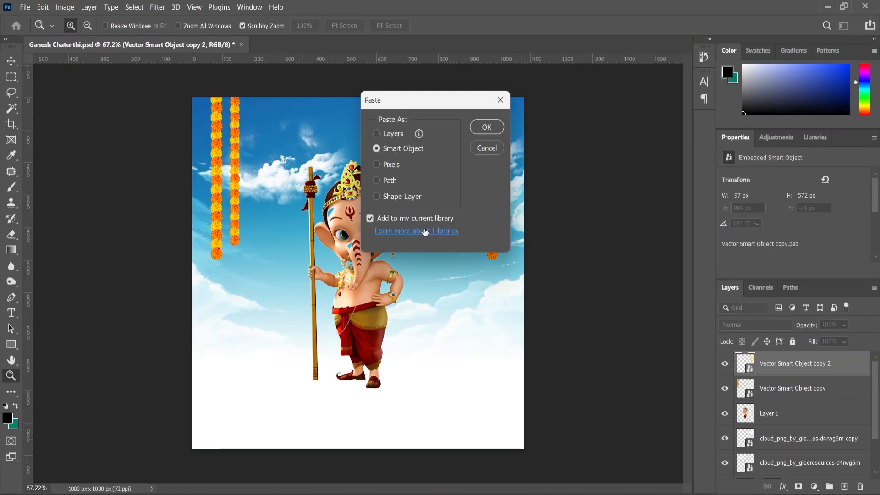
click(487, 127)
- Scale the lamps down to about 78 × 551 px and place them just inside the right garlands at X 801 px, Y -82 px
drag(362, 269, 415, 192)
drag(366, 333, 450, 225)
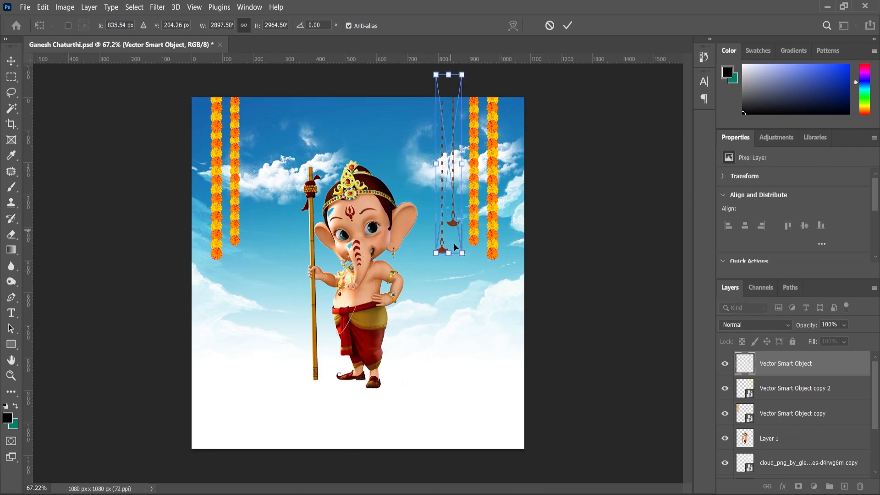
click(11, 62)
click(470, 239)
key(ctrl+0)
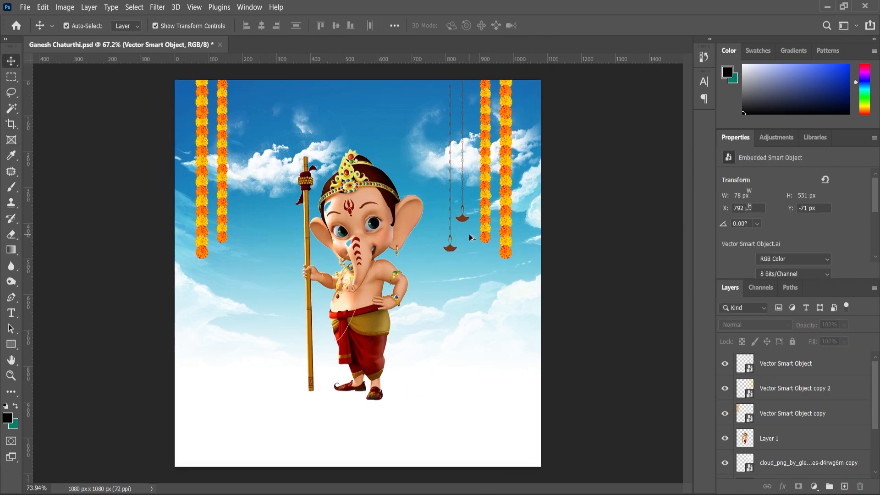
click(464, 217)
drag(463, 216, 467, 212)
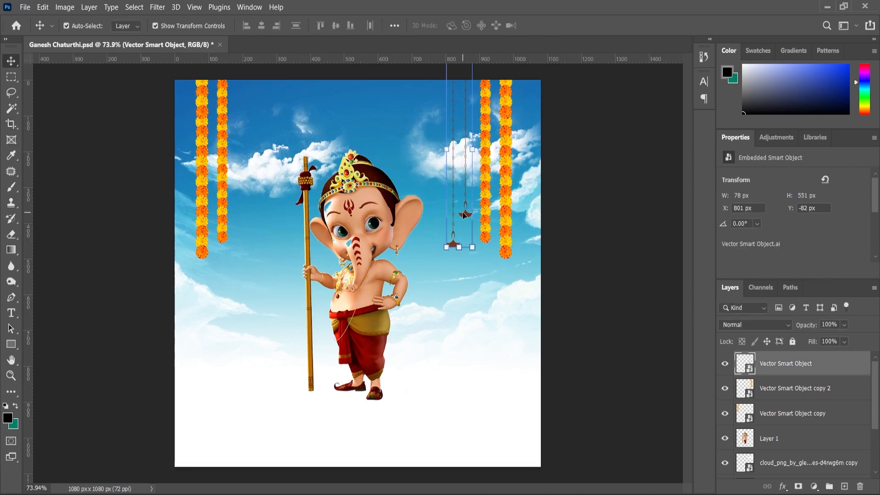
- Duplicate the lamp layer and move the copy beside the left garlands at X 218 px, keeping Y at -82 px
drag(786, 363, 848, 485)
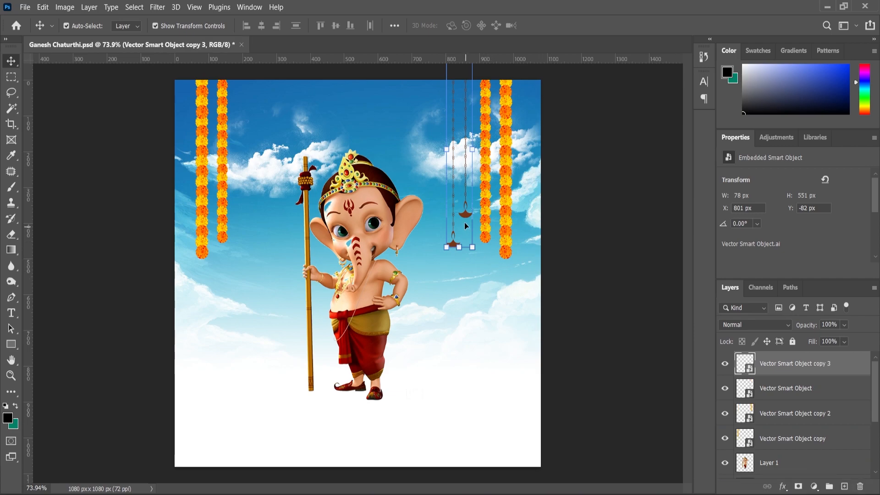
drag(467, 218, 268, 212)
key(t)
click(13, 64)
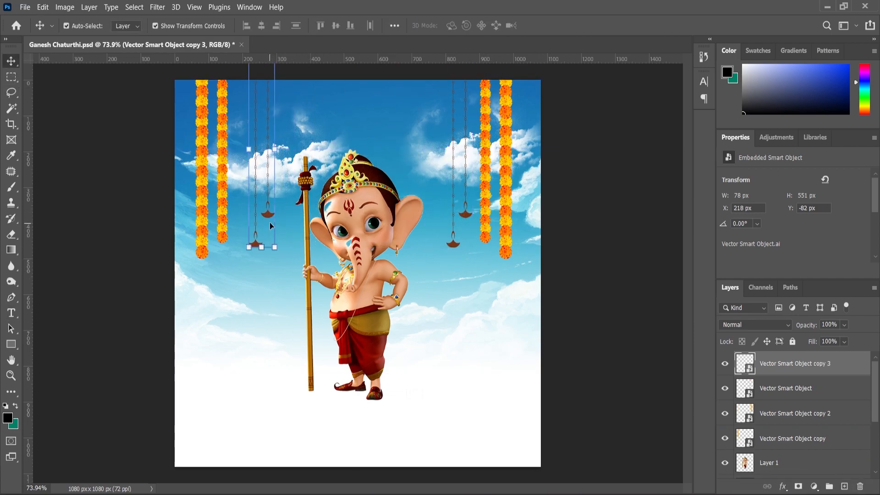
- Flip the left lamp pair horizontally and nudge it slightly toward the garlands
right_click(268, 213)
click(255, 247)
key(ctrl+t)
right_click(265, 214)
click(316, 434)
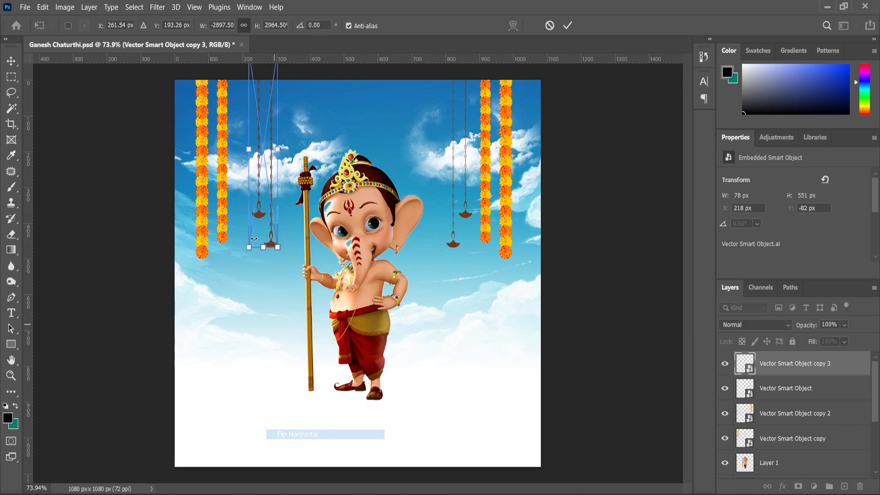
drag(262, 192, 260, 193)
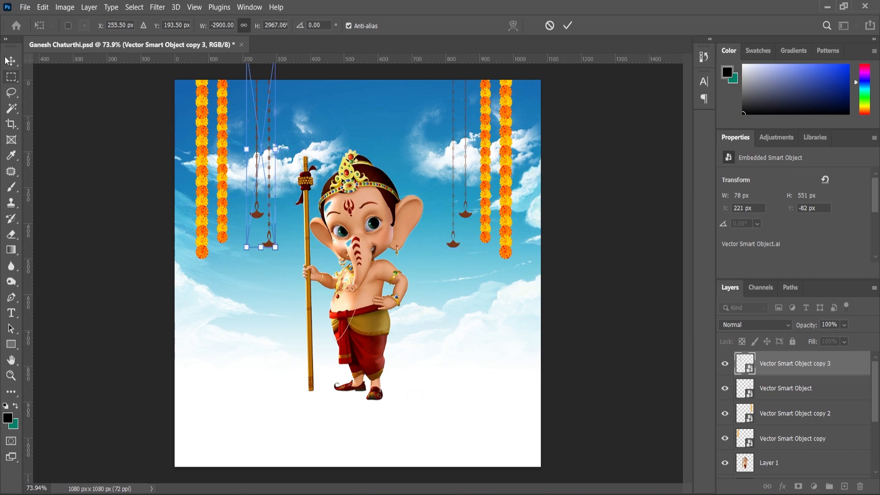
key(Return)
- Move the 164555 sky image up to Y -110 px
scroll(422, 300, down, 2)
drag(422, 300, 429, 272)
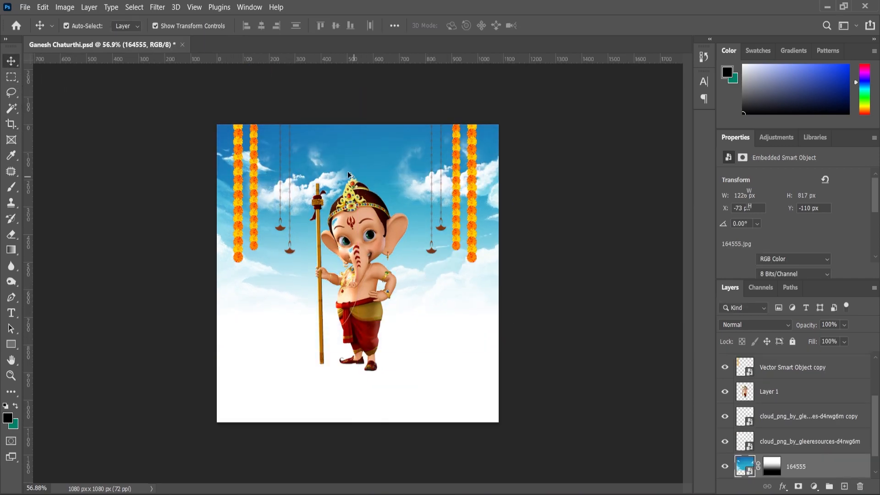
scroll(398, 250, up, 2)
- Select the garlands and lamps on both sides, scale them together to 107.87% and move them lower on the canvas
click(487, 238)
shift+click(242, 244)
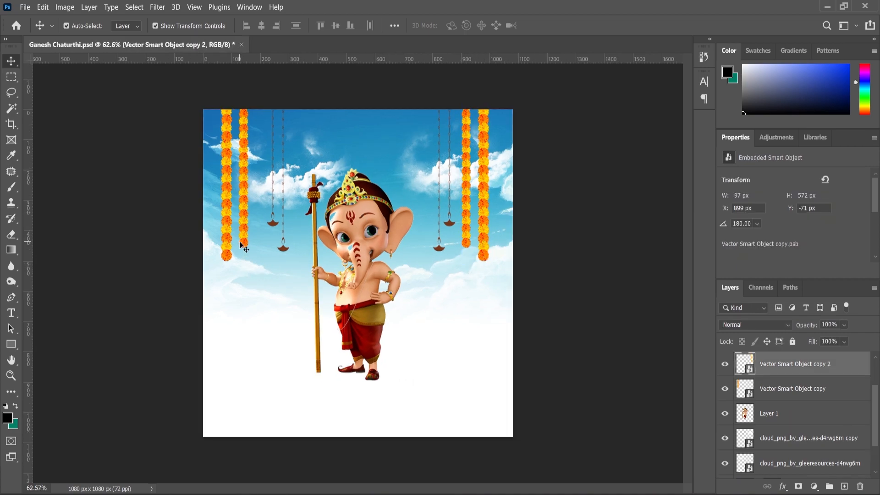
scroll(283, 247, up, 2)
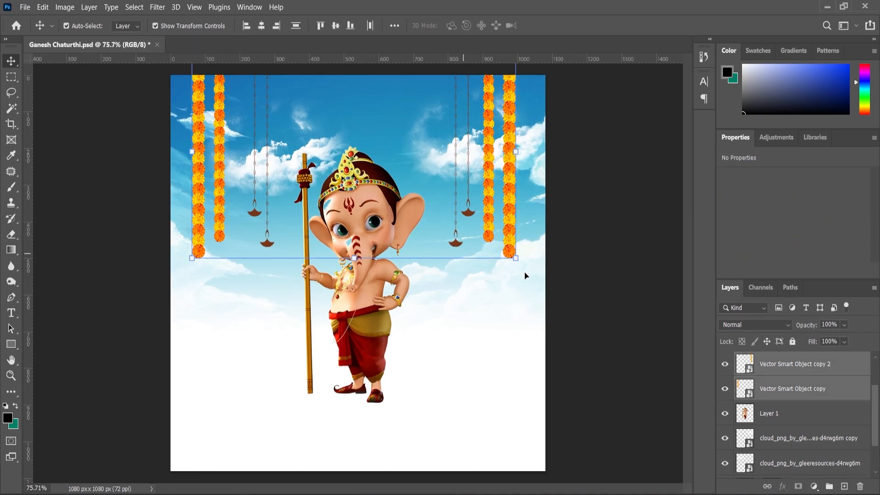
drag(517, 259, 525, 275)
scroll(477, 305, down, 2)
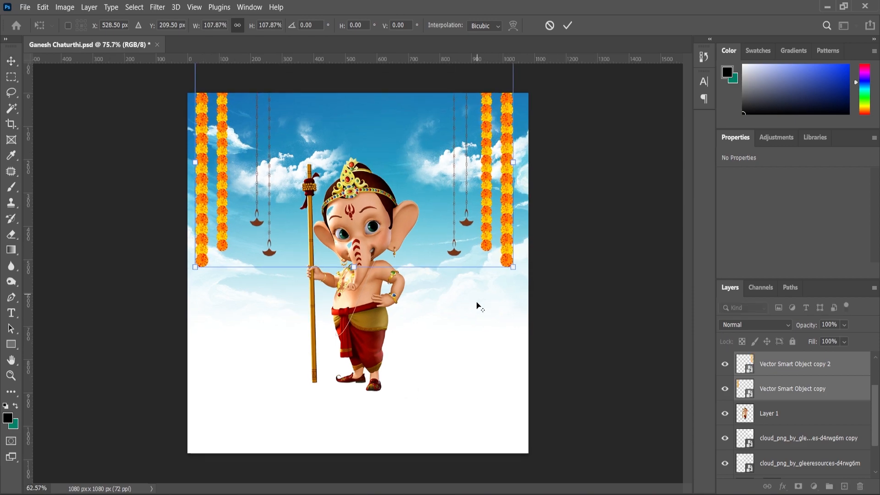
drag(475, 260, 480, 270)
key(Return)
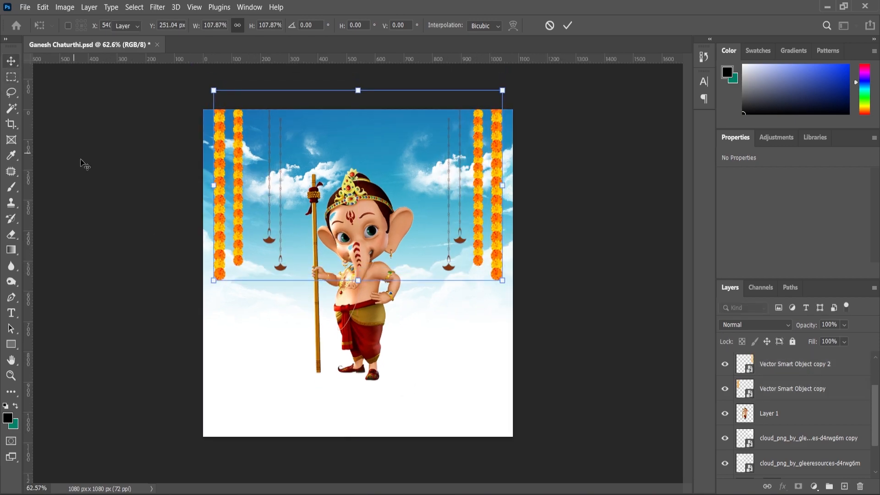
- Move the left garland pair inward to X 54 px and shift the right pair inward to match
scroll(322, 247, up, 3)
drag(211, 183, 216, 184)
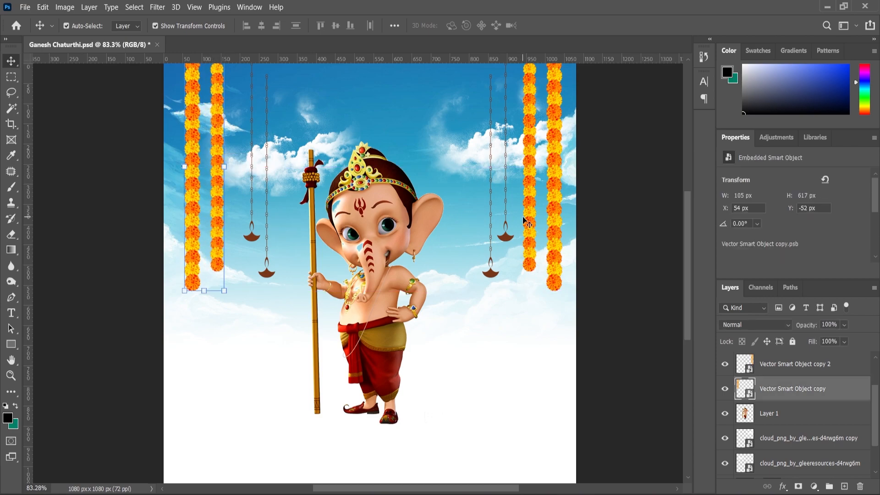
scroll(474, 307, down, 3)
scroll(488, 145, up, 2)
drag(527, 180, 521, 184)
click(579, 212)
- Adjust the lamps' spacing from the garlands, select both lamp pairs and move them up together
click(478, 232)
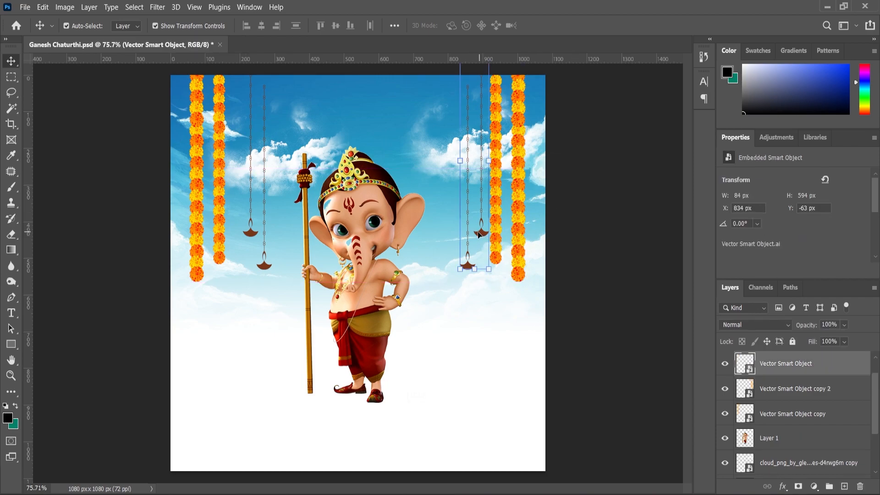
drag(474, 224, 480, 225)
shift+click(270, 268)
key(ctrl+z)
scroll(480, 225, up, 3)
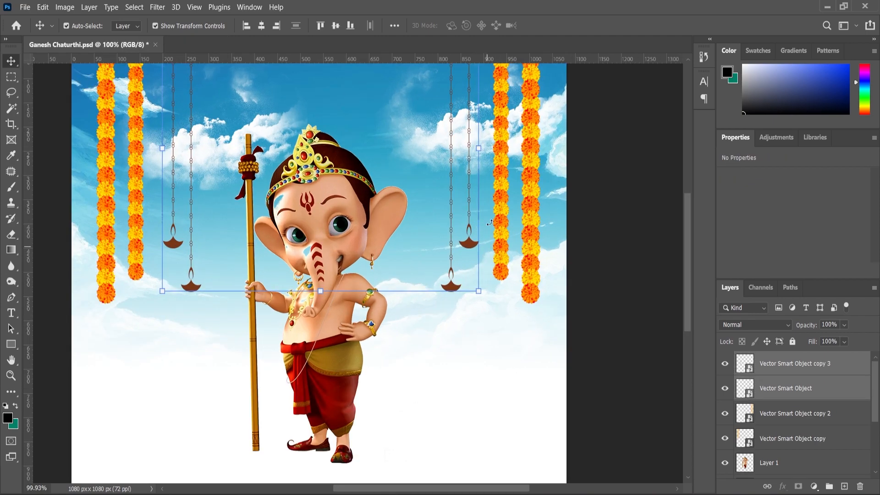
scroll(480, 225, up, 3)
drag(468, 307, 468, 287)
scroll(477, 289, down, 2)
- Open 2573.eps in Illustrator from the project folder and select the orange brush stroke for copying
click(550, 476)
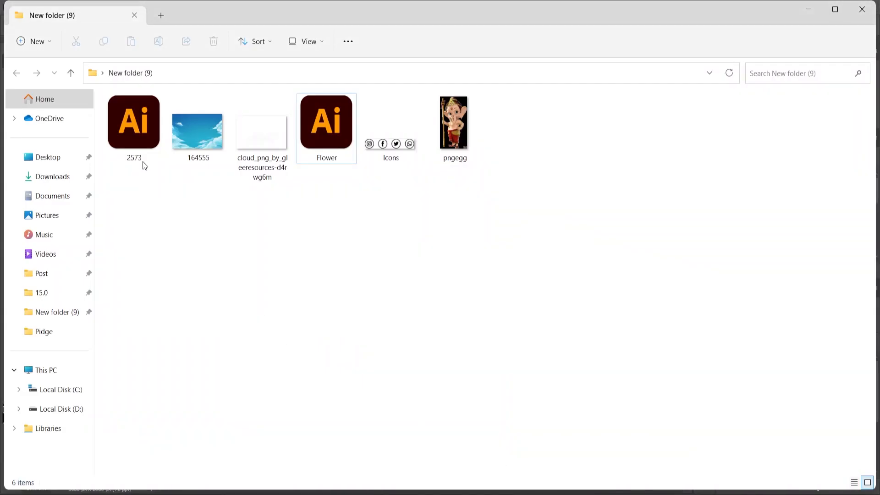
click(132, 151)
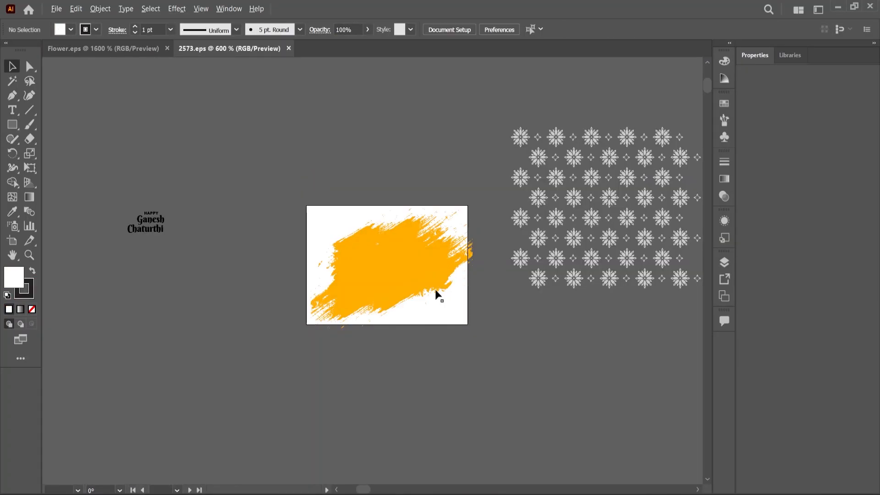
scroll(417, 281, up, 2)
click(417, 280)
- Switch back to Photoshop and paste the brush stroke as a Smart Object directly above the copied cloud layer, beneath the Ganesh figure
click(571, 494)
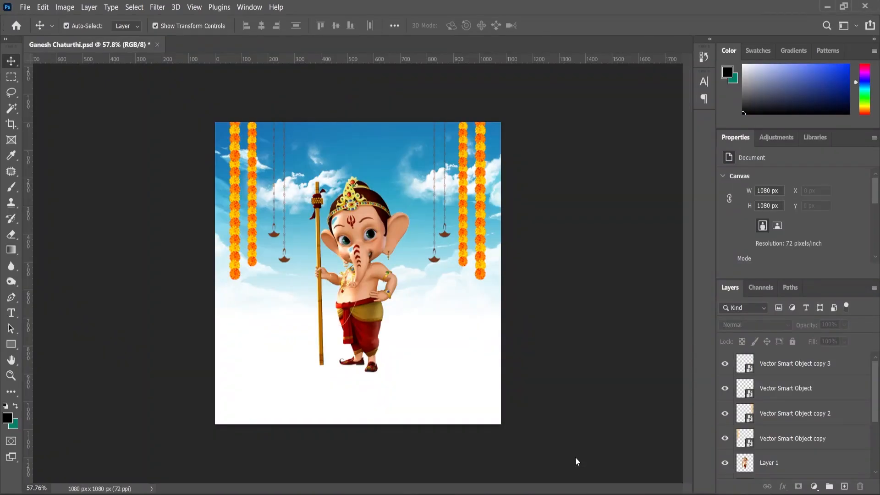
click(364, 333)
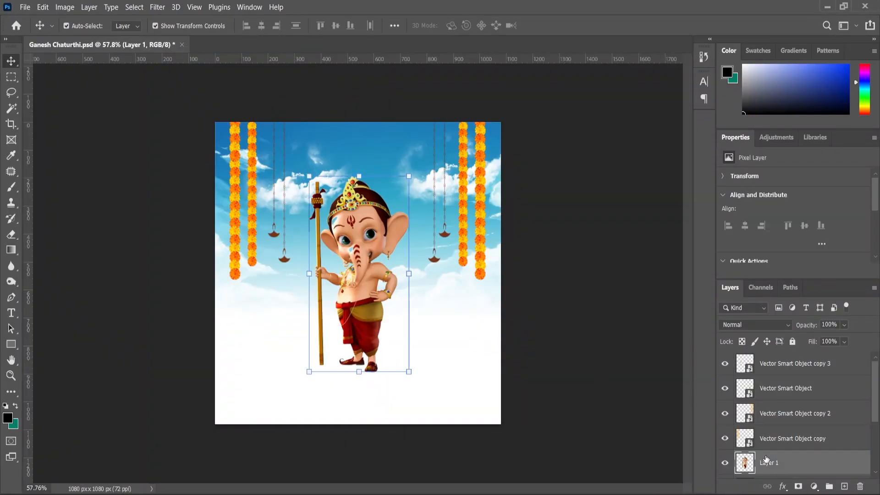
scroll(779, 440, down, 1)
click(768, 439)
key(ctrl+v)
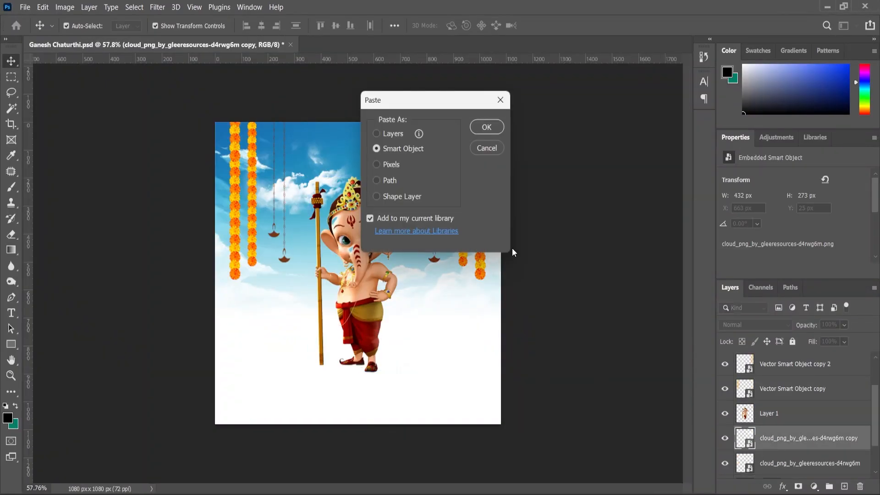
click(485, 132)
- Scale the orange brush stroke to about 681 × 476 px and place it behind the figure's legs at X 200 px, Y 542 px
drag(362, 271, 487, 191)
drag(406, 280, 406, 343)
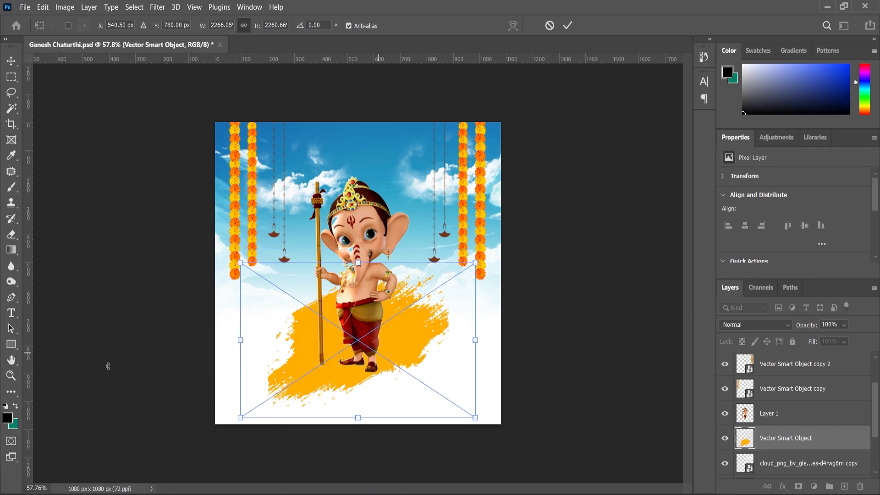
click(12, 376)
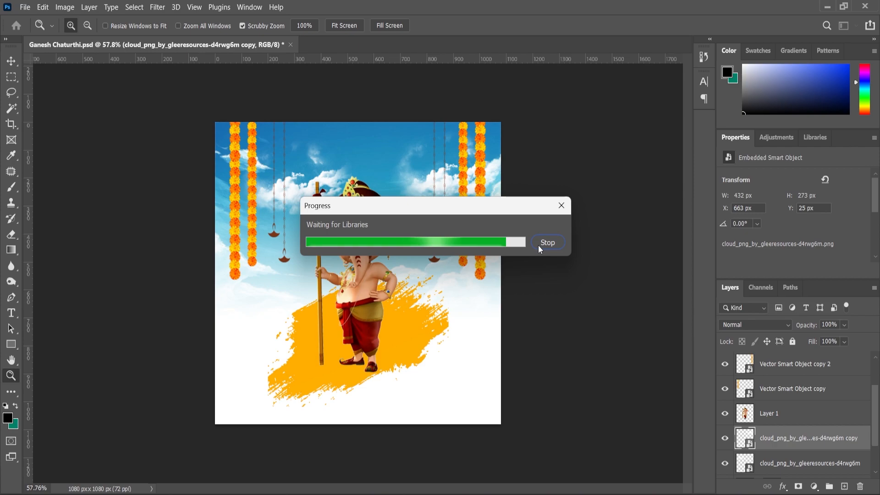
scroll(443, 352, up, 2)
scroll(446, 356, down, 1)
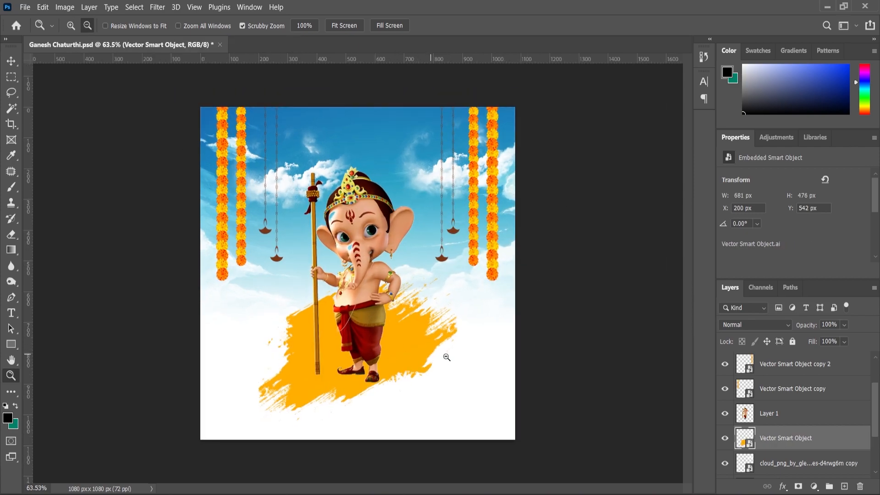
- Move the sky image up and scale it to 95.68%
click(11, 62)
click(359, 147)
drag(358, 147, 359, 136)
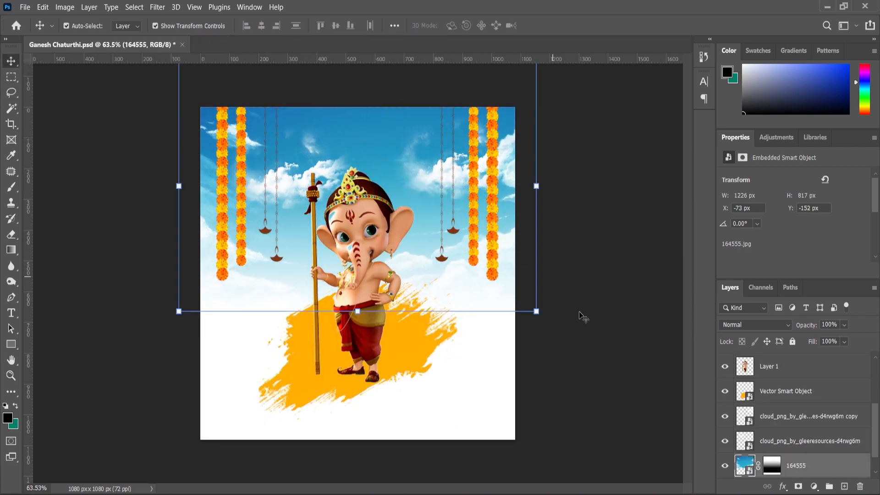
drag(541, 317, 530, 312)
key(Return)
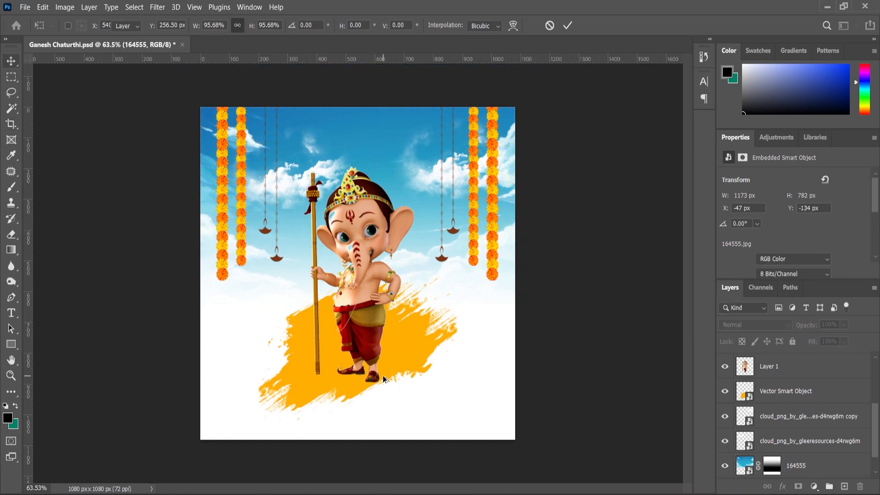
- Enlarge the orange brush stroke to about 752 × 525 px, positioned at X 175 px, Y 502 px
key(ctrl+0)
click(323, 420)
drag(480, 275, 537, 242)
click(11, 376)
scroll(317, 334, down, 3)
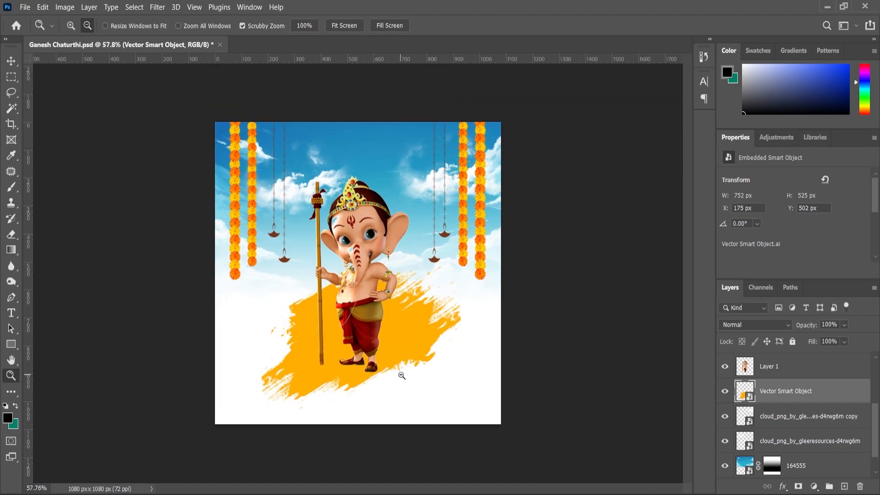
scroll(401, 376, up, 2)
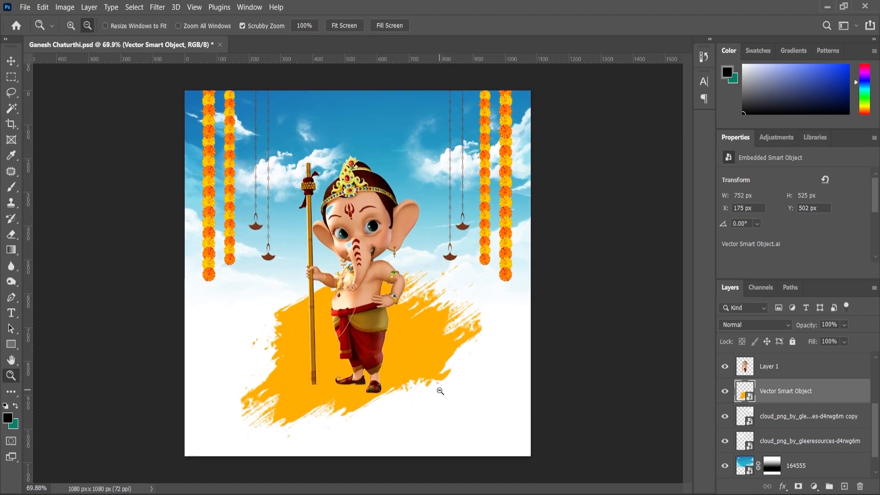
- Add the text "Happy" below the brush stroke's right side and enlarge it to about 50.99 pt
click(413, 411)
key(BackSpace)
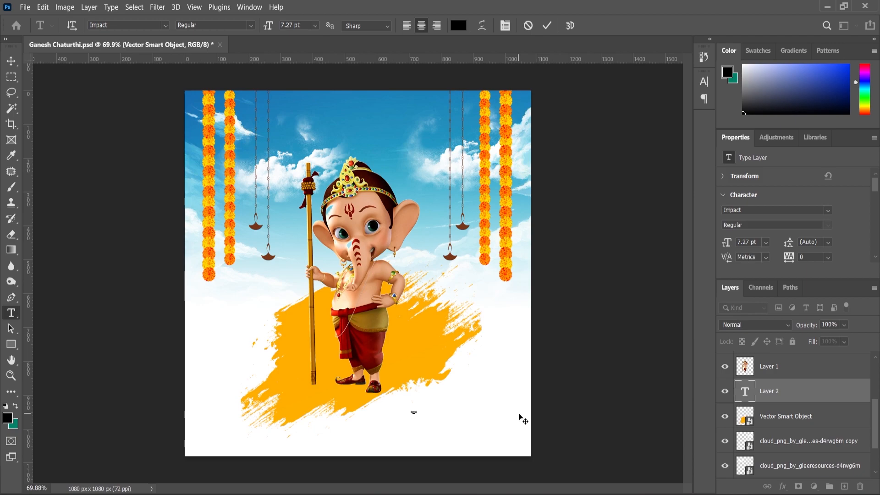
scroll(455, 412, up, 2)
drag(406, 407, 472, 395)
key(Return)
key(ctrl+a)
key(ctrl+d)
- Set the font of the "Happy" text to Poppins Light
key(t)
double_click(463, 393)
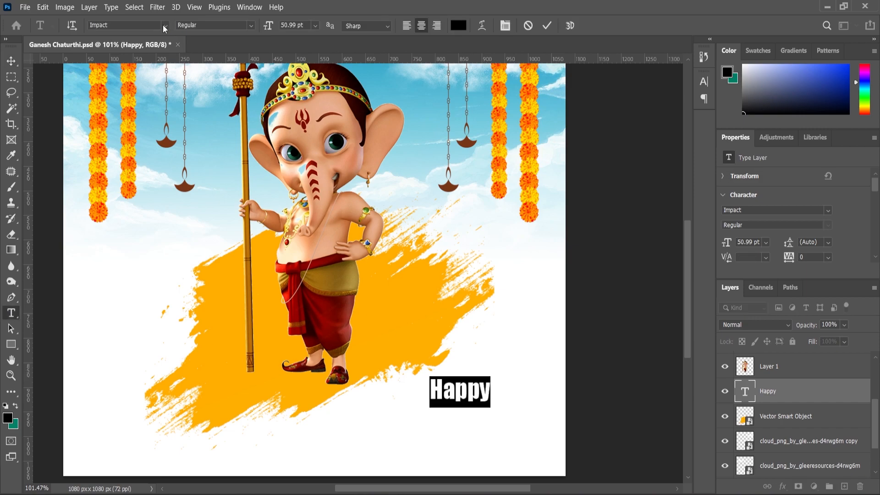
text(Poppins)
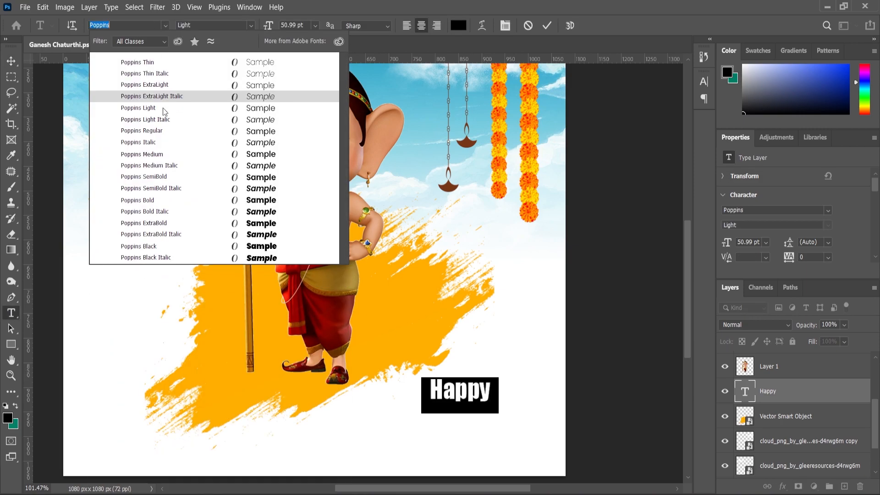
click(164, 108)
click(11, 61)
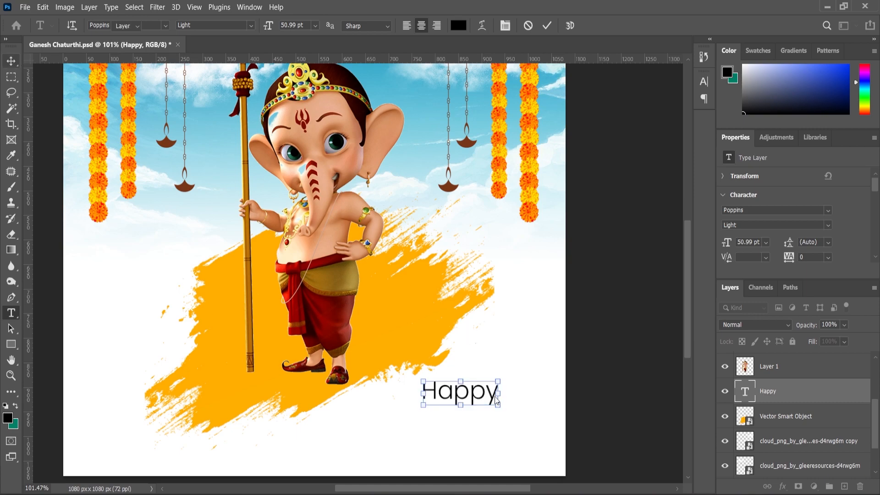
- Duplicate the "Happy" text layer, place the copy directly below the original and change its wording to "Ganesh"
scroll(486, 397, up, 2)
drag(764, 393, 844, 486)
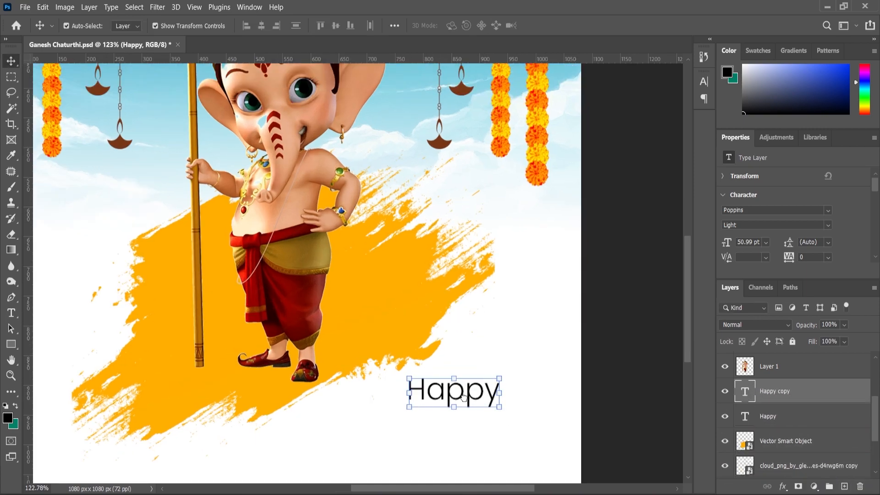
drag(471, 399, 471, 425)
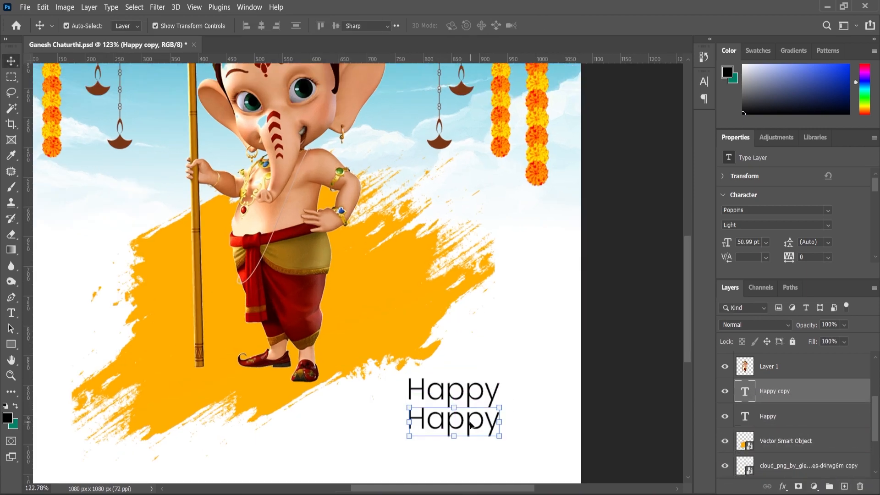
double_click(469, 421)
text(Ganesh)
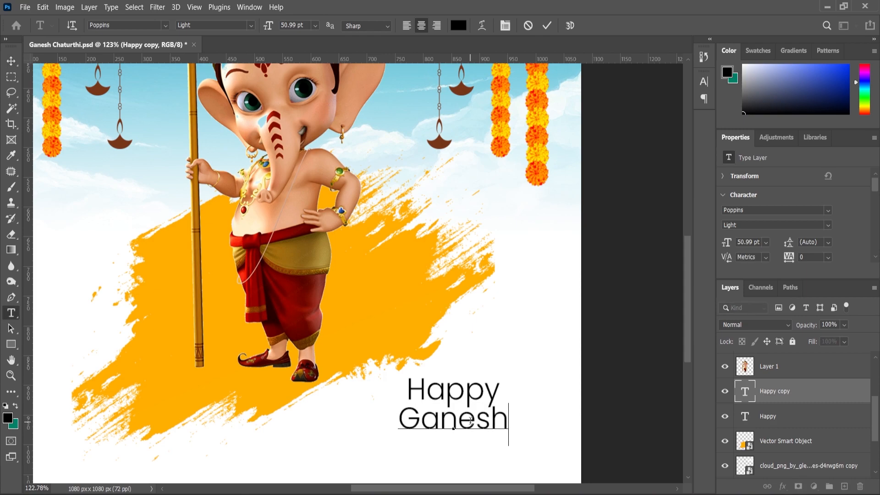
- Set the font of the "Ganesh" text to Impact Regular
key(ctrl+a)
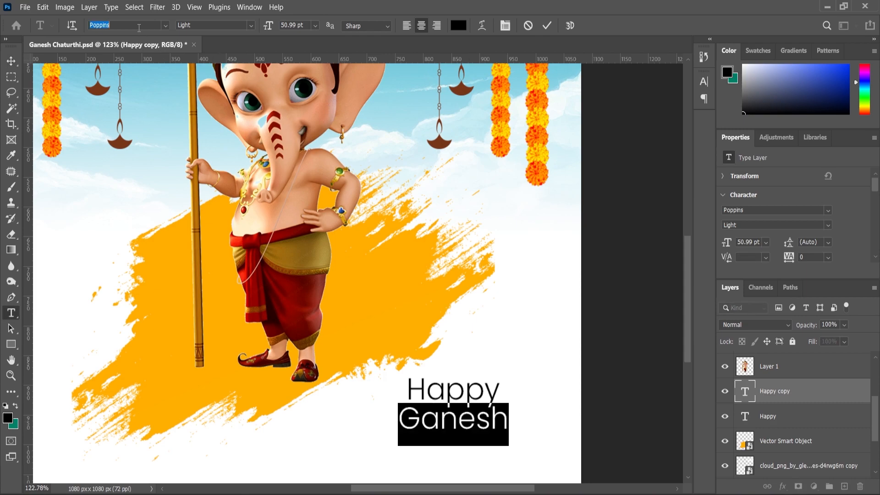
text(imp)
click(158, 63)
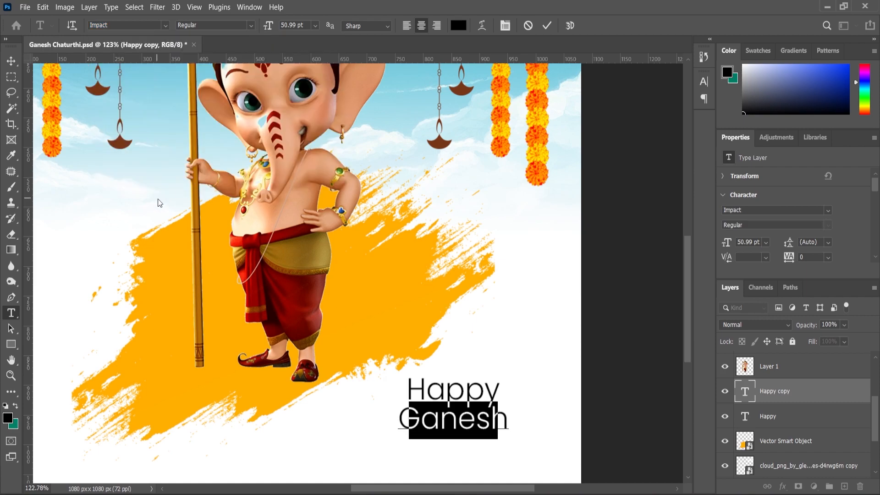
click(11, 60)
- Enlarge the "Ganesh" text to about 92.92 pt, keeping it centred beneath "Happy"
scroll(477, 381, up, 3)
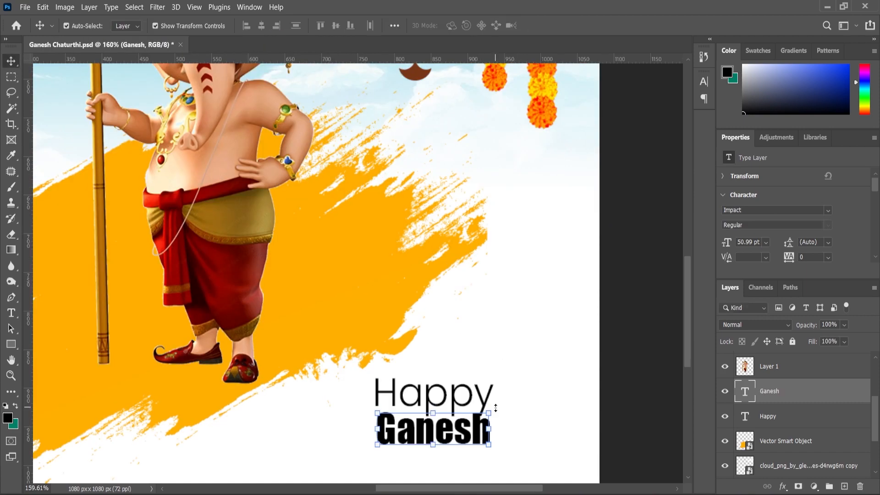
drag(493, 414, 537, 390)
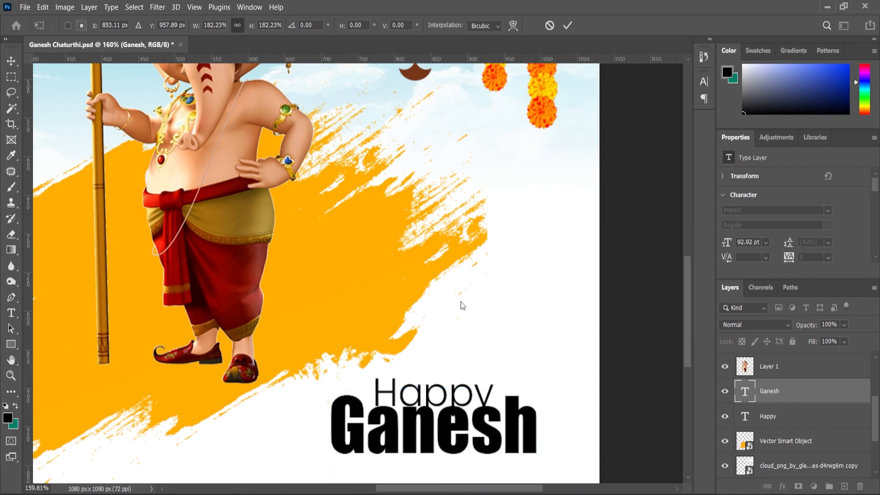
scroll(482, 397, down, 3)
key(Return)
scroll(482, 397, up, 3)
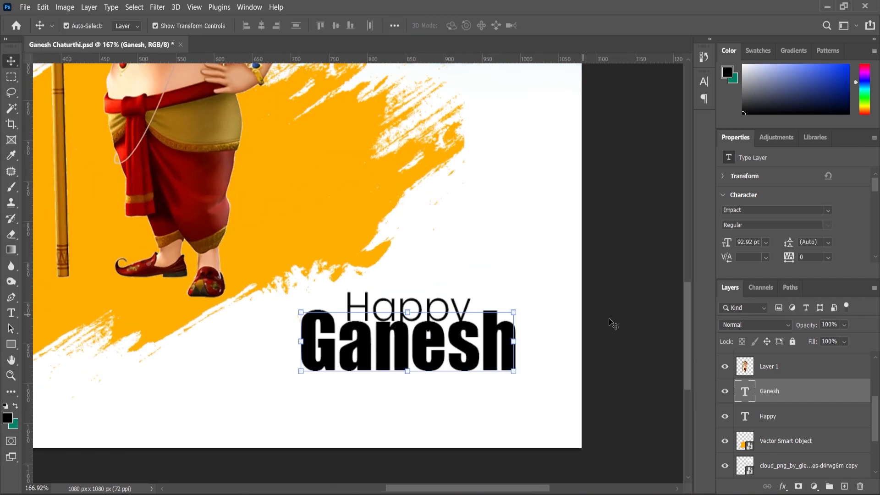
- Move the "Happy" text up so it sits just above "Ganesh", between the tall G and h
scroll(492, 316, up, 1)
drag(457, 332, 471, 316)
scroll(472, 320, up, 3)
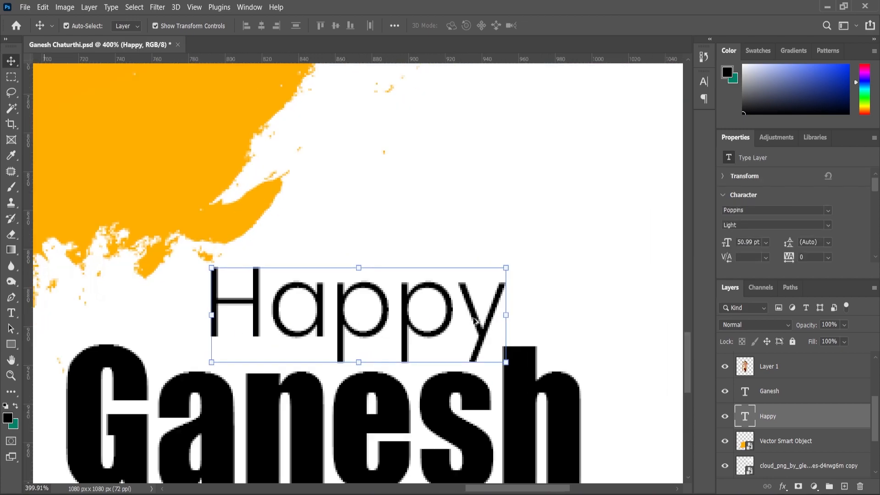
click(482, 328)
scroll(493, 320, down, 2)
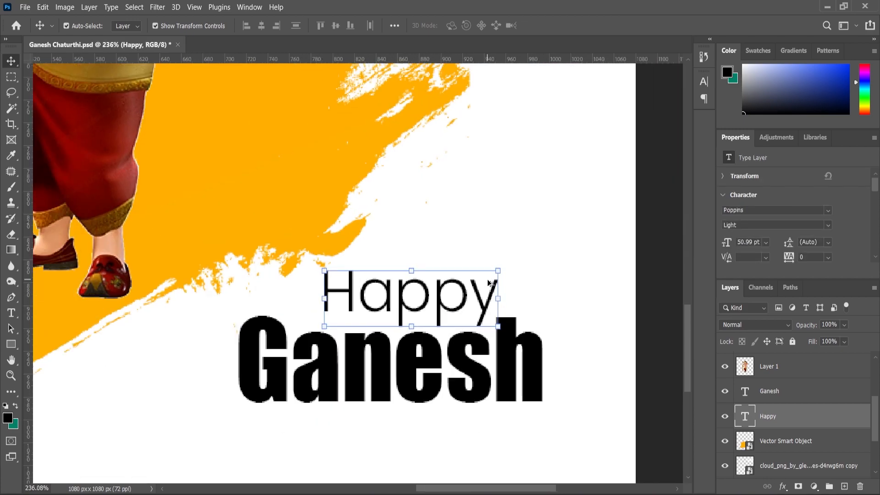
click(614, 334)
scroll(628, 291, down, 1)
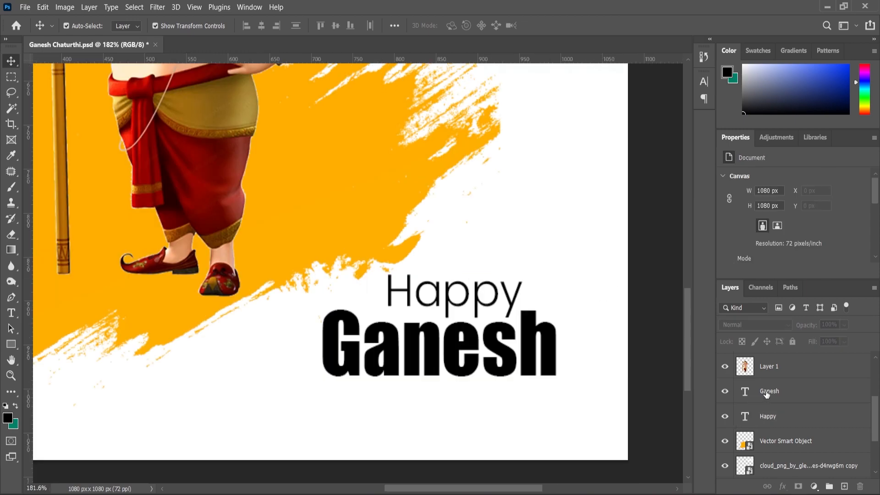
- Duplicate the "Happy" text layer, place the copy below "Ganesh" and change its wording to "Chaturthi"
drag(769, 419, 845, 486)
drag(478, 299, 479, 412)
double_click(479, 411)
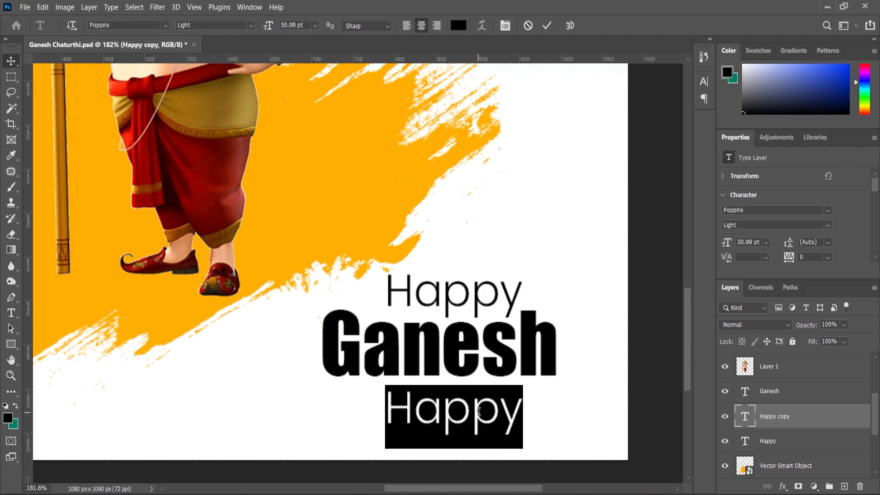
text(Chaturthi)
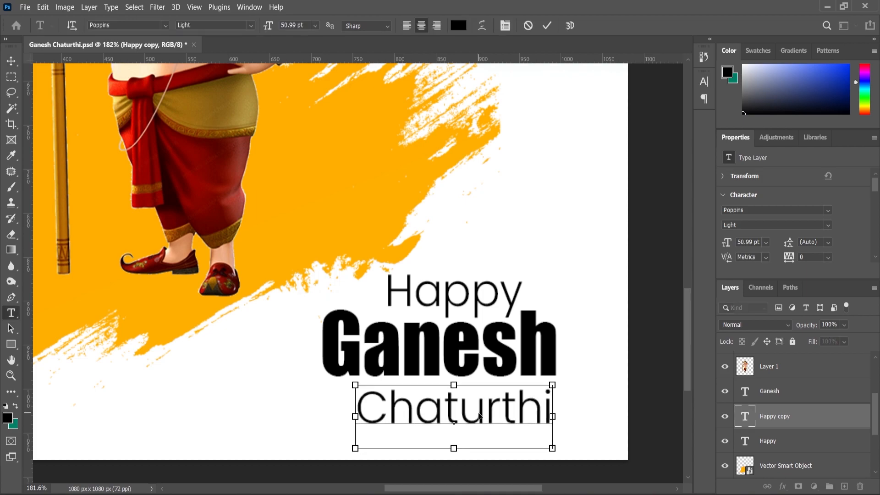
- Set the font of the "Chaturthi" text to Bewise
key(ctrl+a)
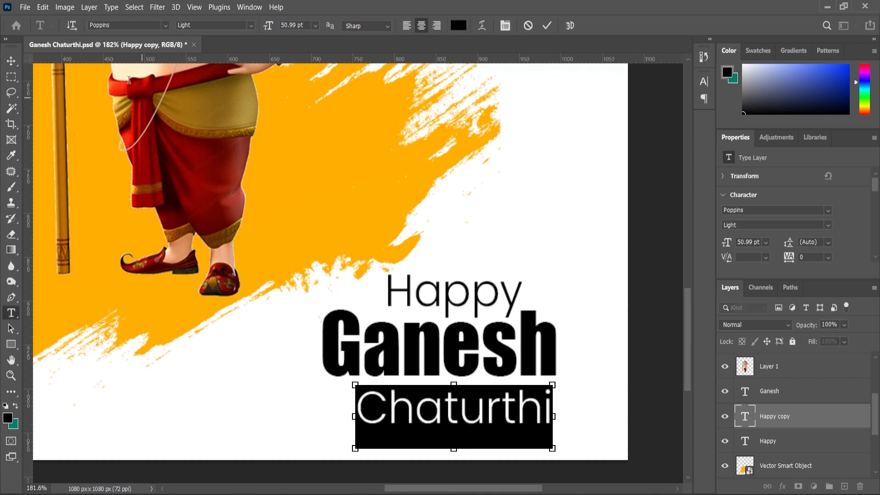
click(166, 26)
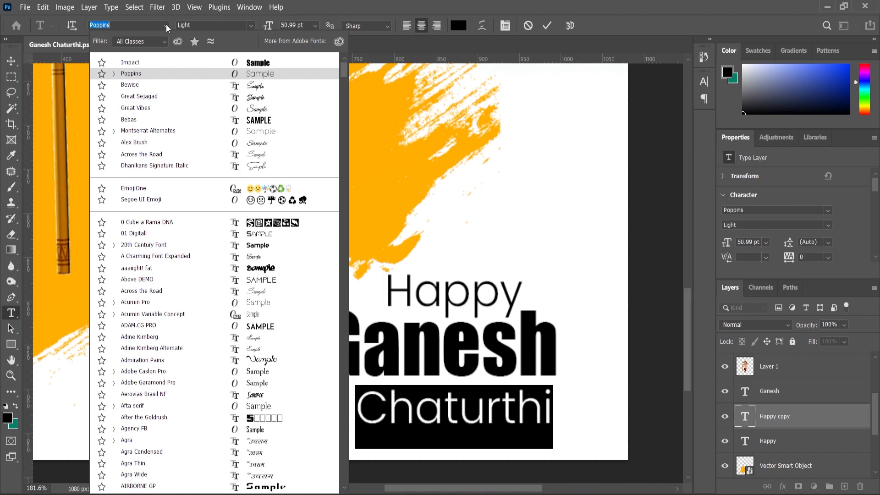
click(146, 85)
click(11, 60)
scroll(485, 400, up, 2)
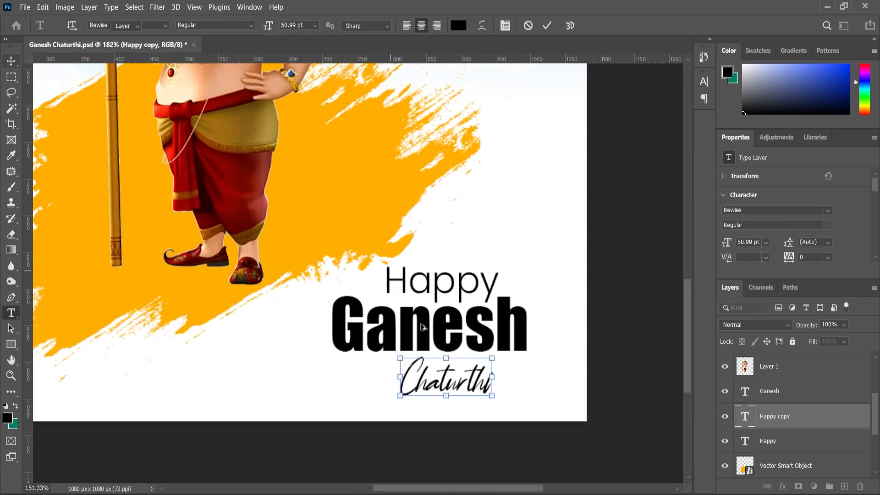
- Tilt the "Chaturthi" text slightly upward and place it beneath the right half of "Ganesh"
scroll(484, 400, up, 1)
key(ctrl+t)
drag(515, 429, 523, 412)
drag(484, 361, 505, 353)
- Select the three title words together, scale them to about 87.30% and move them up to about Y 894 px
click(10, 59)
shift+click(308, 266)
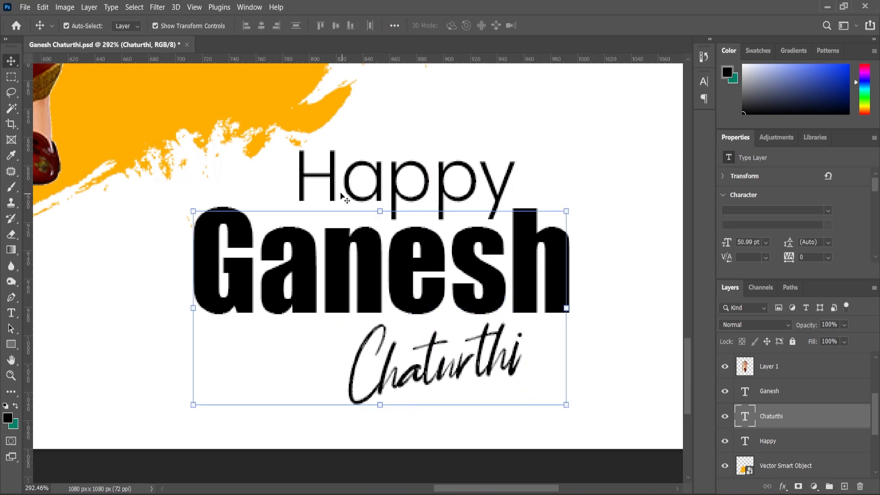
shift+click(334, 191)
scroll(417, 190, down, 2)
drag(504, 165, 489, 176)
scroll(454, 278, down, 2)
drag(449, 257, 450, 221)
scroll(487, 261, down, 3)
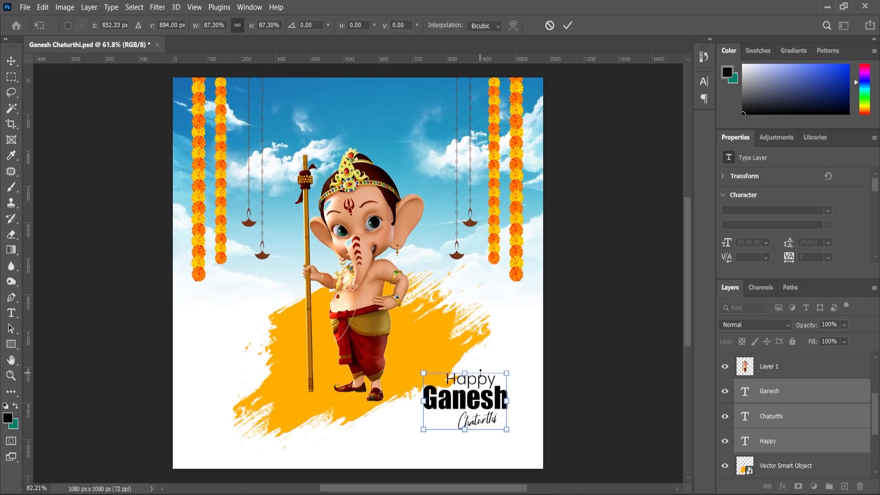
- Enlarge the title group to about 106.24% and move it up to about Y 875.73 px
scroll(521, 373, up, 2)
drag(520, 373, 531, 363)
drag(501, 415, 501, 405)
scroll(483, 334, down, 2)
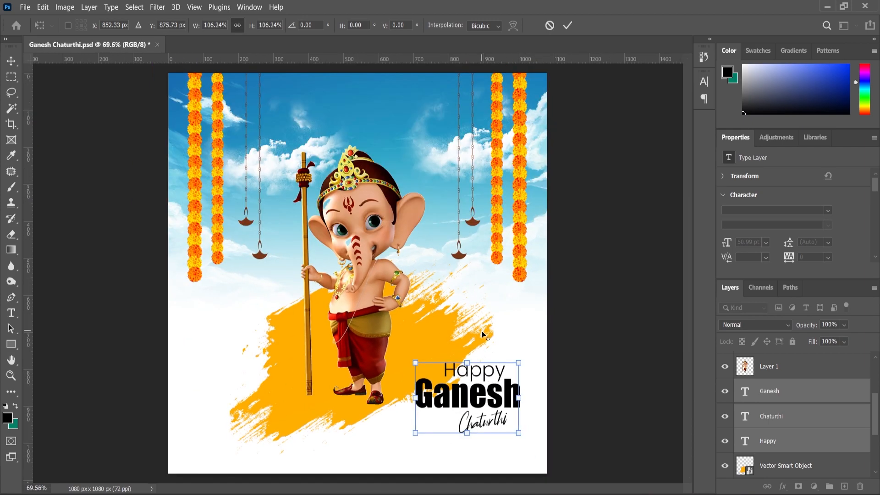
key(Return)
scroll(401, 324, down, 2)
scroll(401, 324, up, 2)
- Place the Icons.png image of social media icons into the poster and move it to the lower-left corner
key(alt+Tab)
click(389, 145)
drag(388, 145, 288, 463)
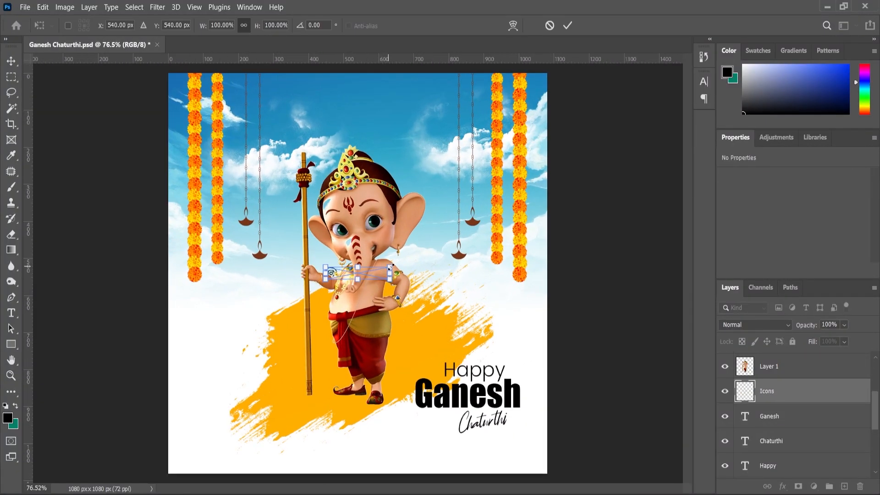
drag(328, 274, 203, 452)
- Resize the social media icons to about 197 × 36 px and position them at X 60 px, Y 1009 px
key(ctrl+minus)
scroll(277, 399, up, 10)
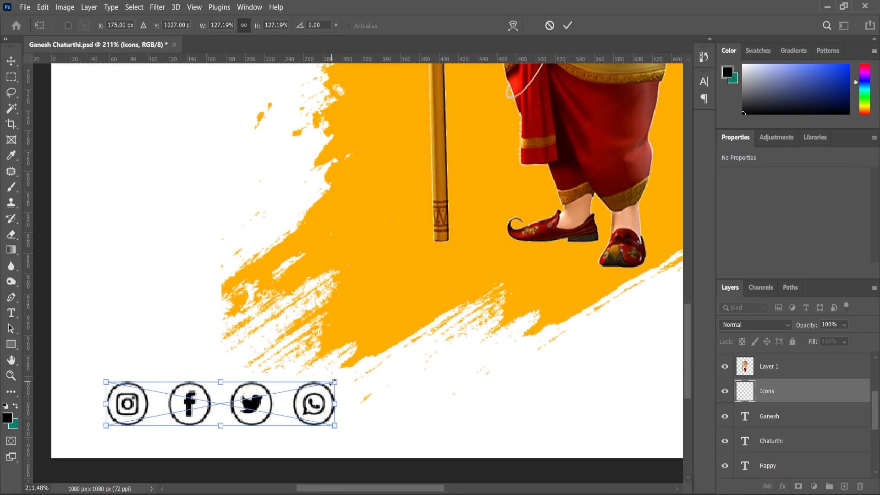
drag(333, 381, 320, 384)
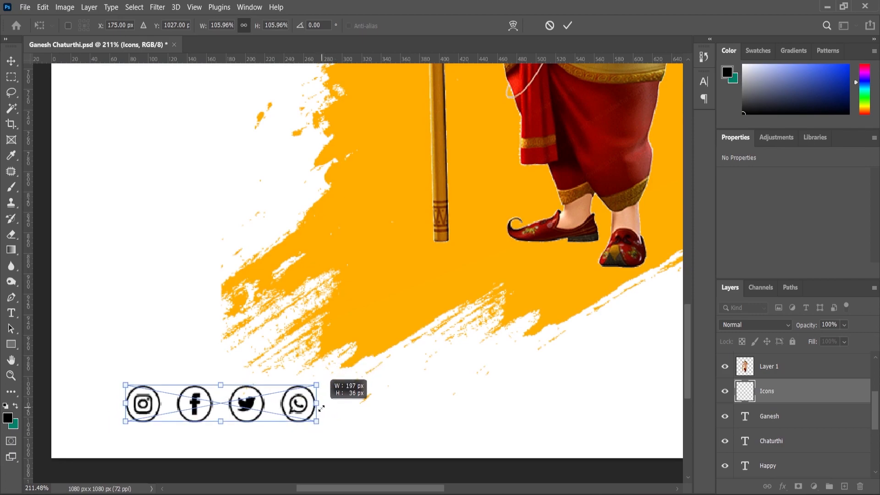
drag(249, 409, 237, 411)
- Add a horizontal guide just below the social media icons
click(12, 376)
scroll(230, 408, down, 8)
scroll(271, 418, up, 2)
scroll(331, 153, down, 4)
drag(301, 53, 291, 422)
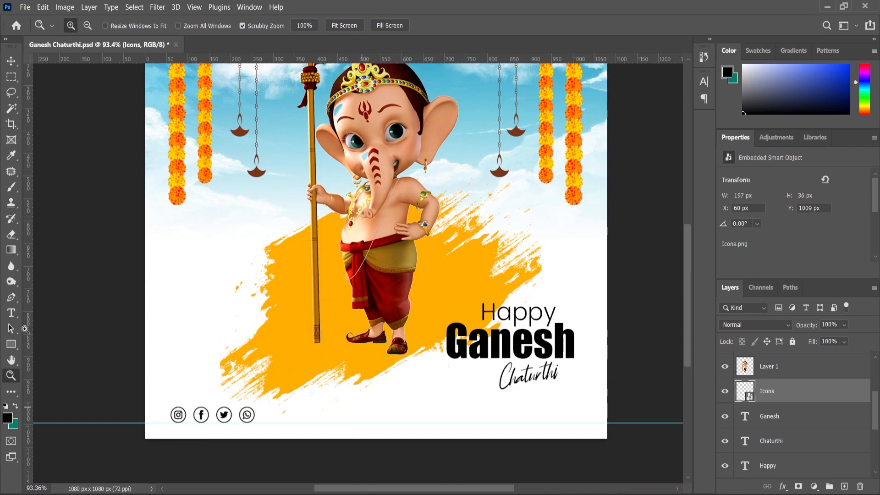
click(11, 313)
click(430, 417)
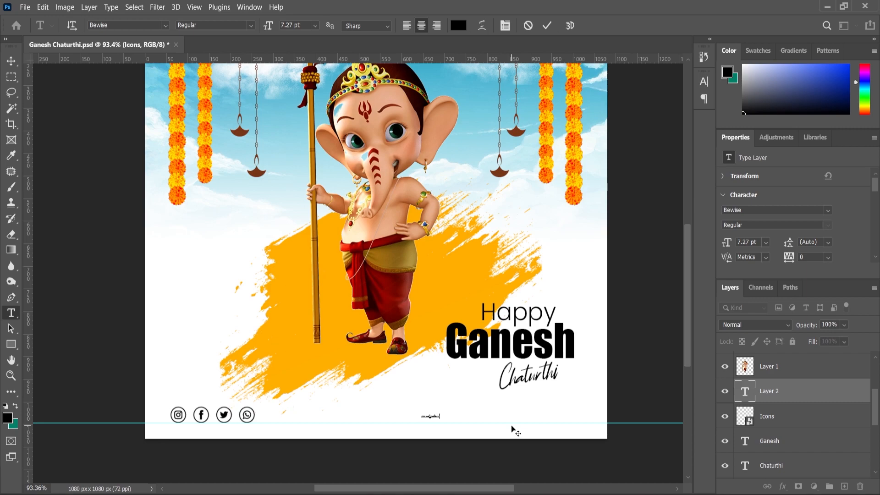
text(po)
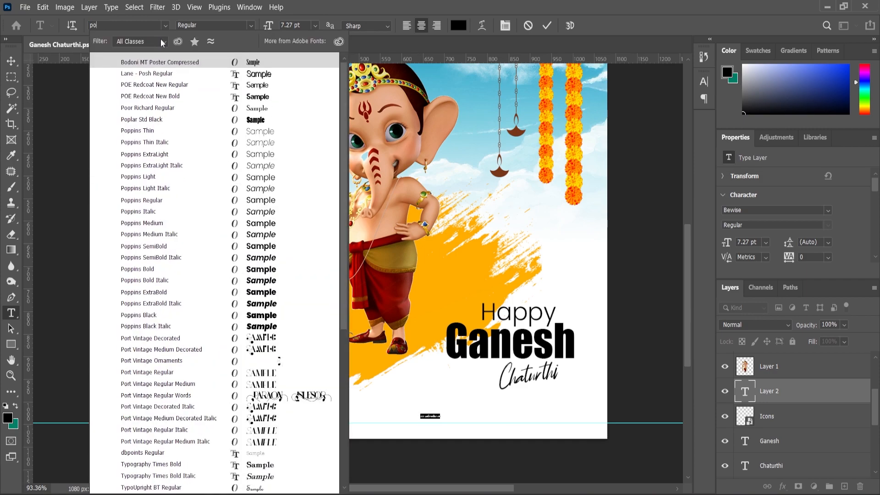
text(ppins)
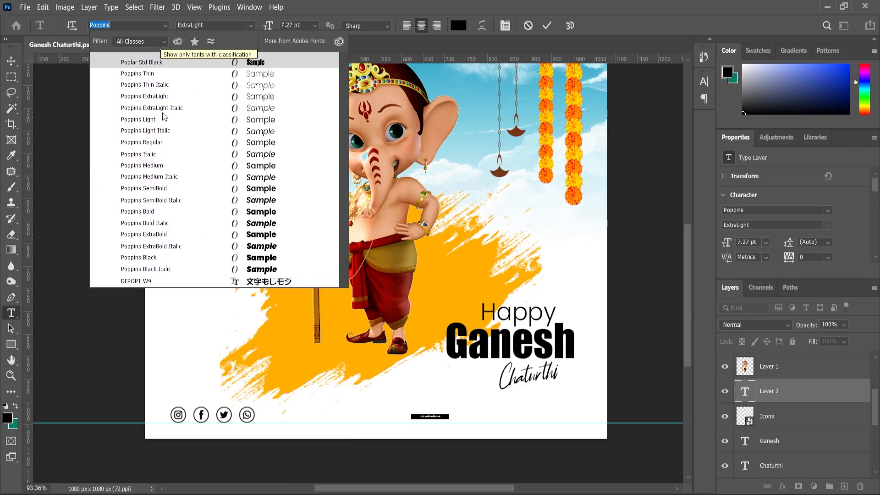
click(142, 142)
click(16, 64)
- Enlarge the website text to about 17.27 pt
scroll(463, 428, up, 3)
key(ctrl+t)
drag(447, 410, 486, 399)
click(12, 314)
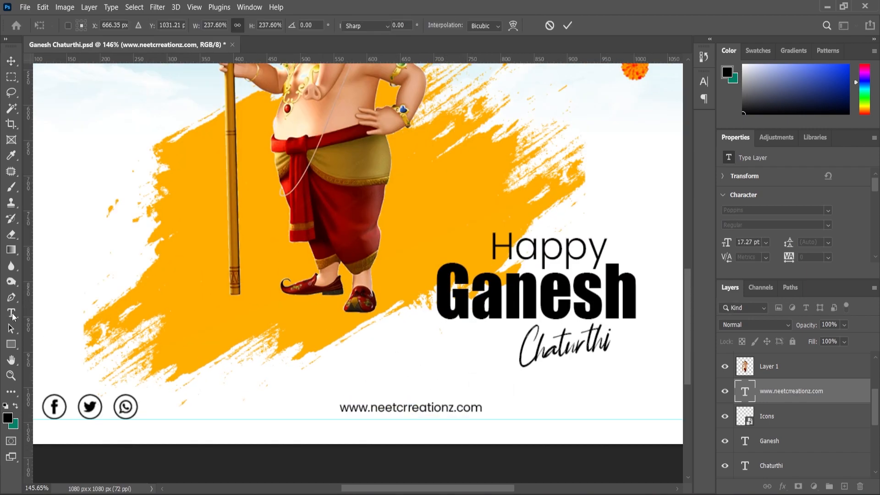
scroll(424, 428, up, 1)
click(406, 411)
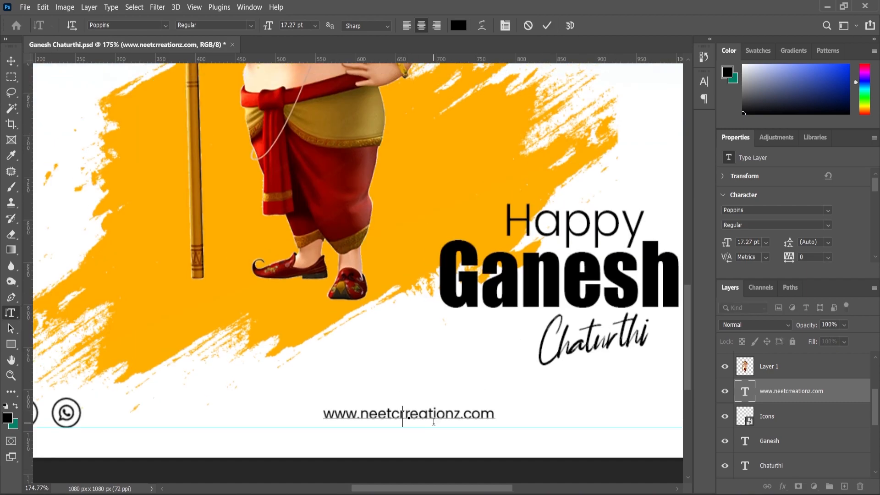
scroll(426, 417, down, 2)
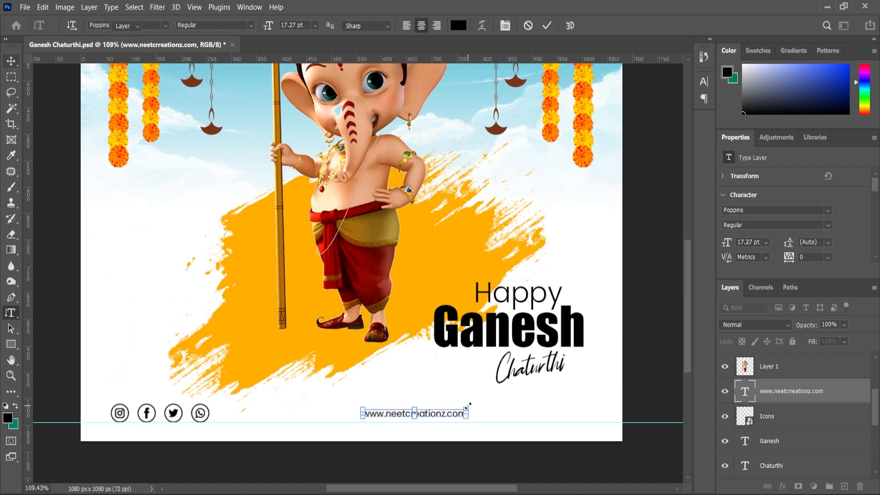
- Enlarge the website text to about 21.73 pt and move it to the poster's lower-right corner
key(ctrl+t)
drag(468, 407, 581, 422)
click(11, 62)
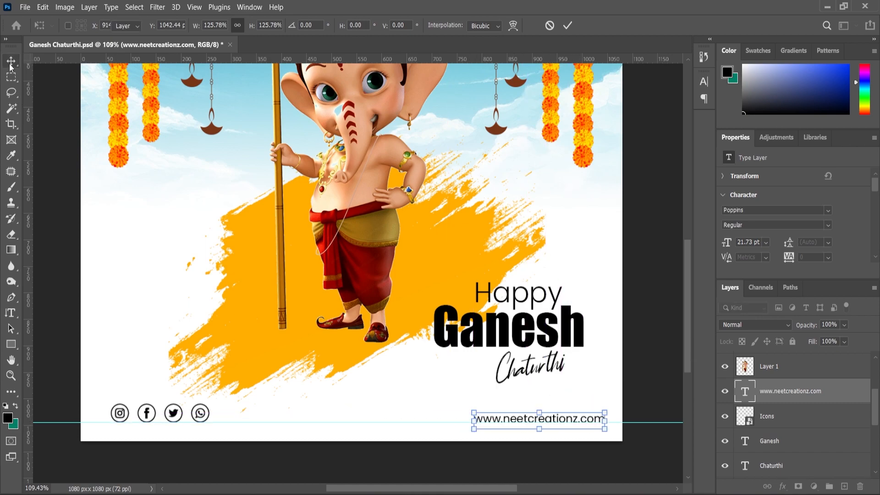
key(Return)
- Align the bottom edges of the website text and the social media icons
shift+click(177, 418)
click(351, 26)
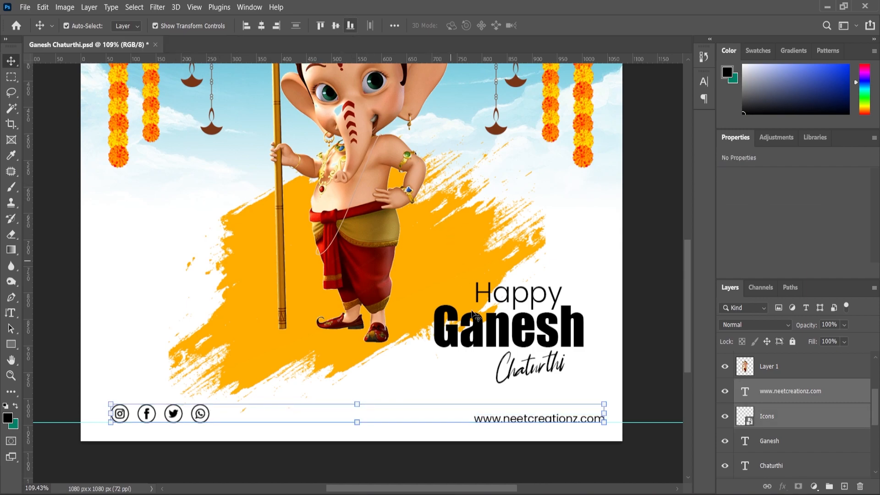
click(664, 400)
scroll(603, 415, down, 1)
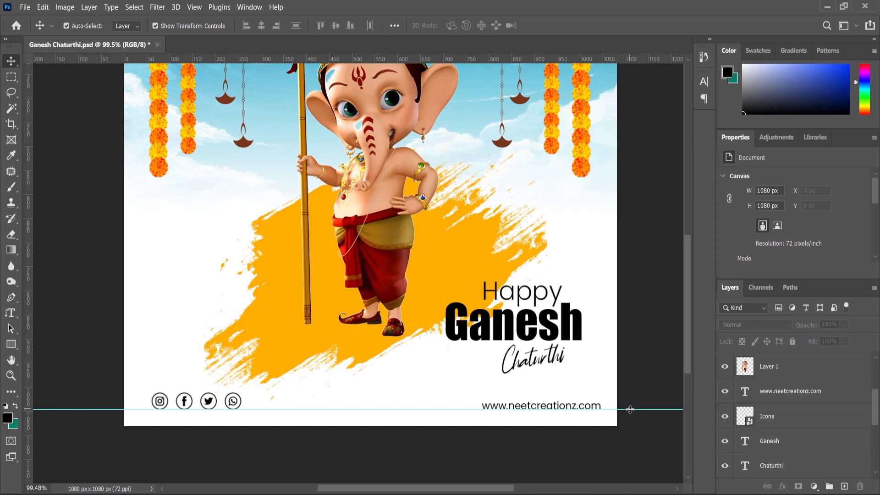
- Paste the copied vector pattern as a Smart Object directly above the Background layer
scroll(543, 404, down, 5)
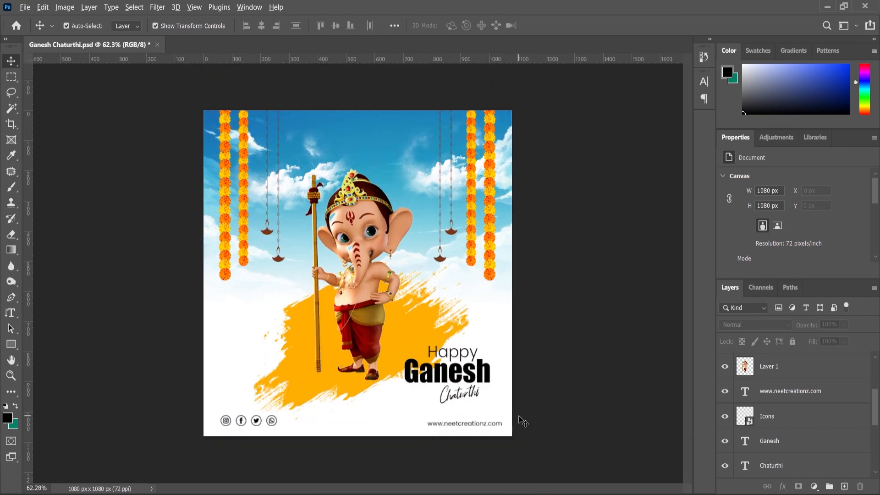
scroll(545, 329, up, 2)
scroll(547, 329, down, 2)
scroll(549, 326, up, 1)
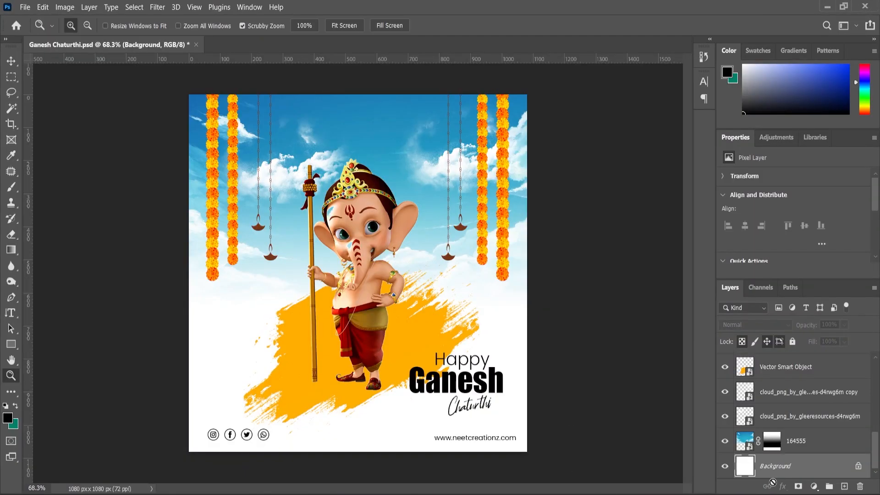
key(ctrl+v)
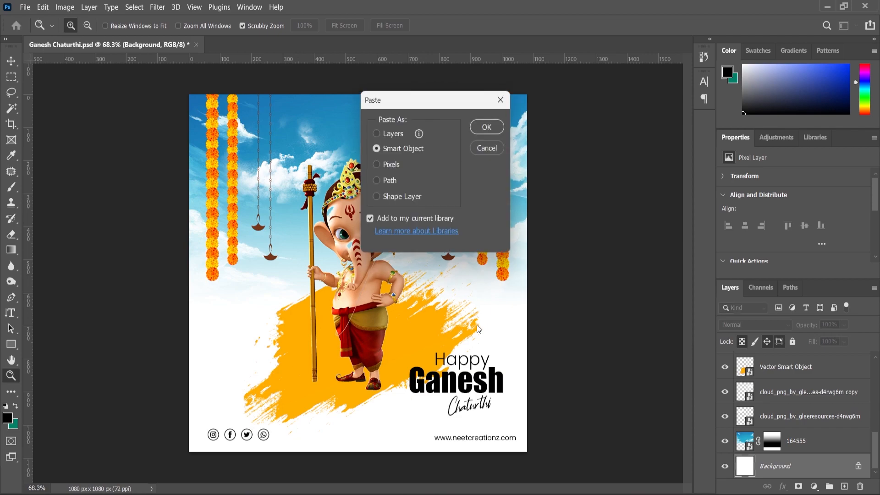
click(480, 130)
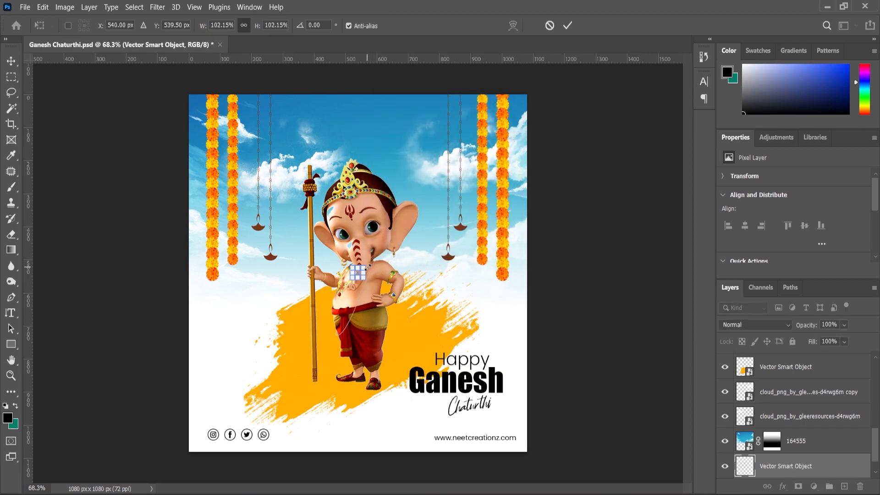
- Enlarge the floral pattern to about 1087 × 876 px and position it at X -4 px, Y 277 px
drag(547, 179, 563, 168)
drag(491, 335, 490, 355)
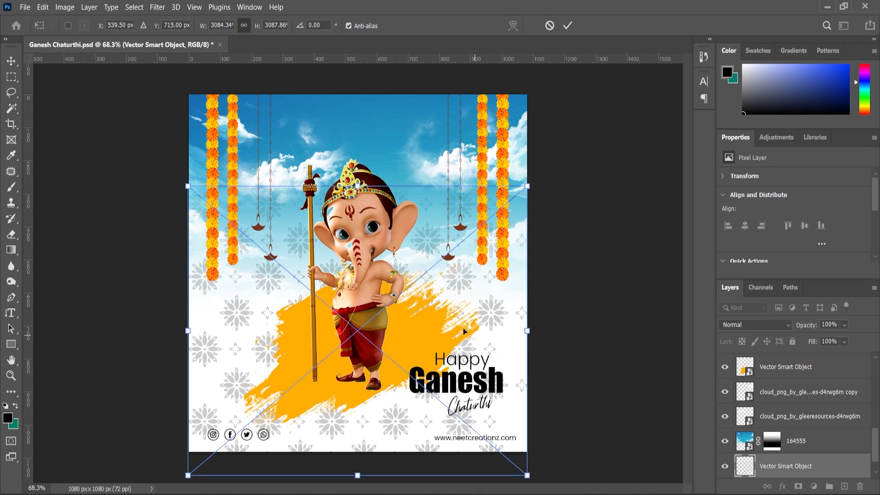
key(Return)
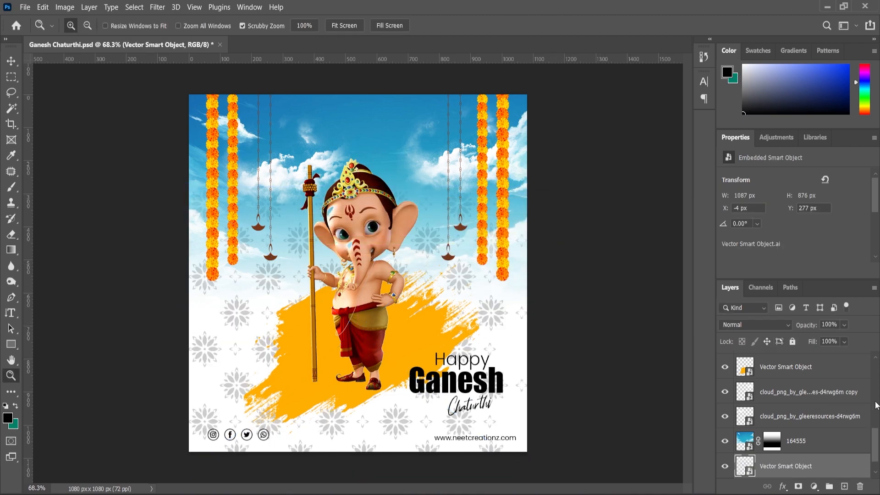
- Lower the floral pattern's opacity to 20% and fade out its upper part with a black-to-white gradient layer mask
drag(850, 340, 810, 353)
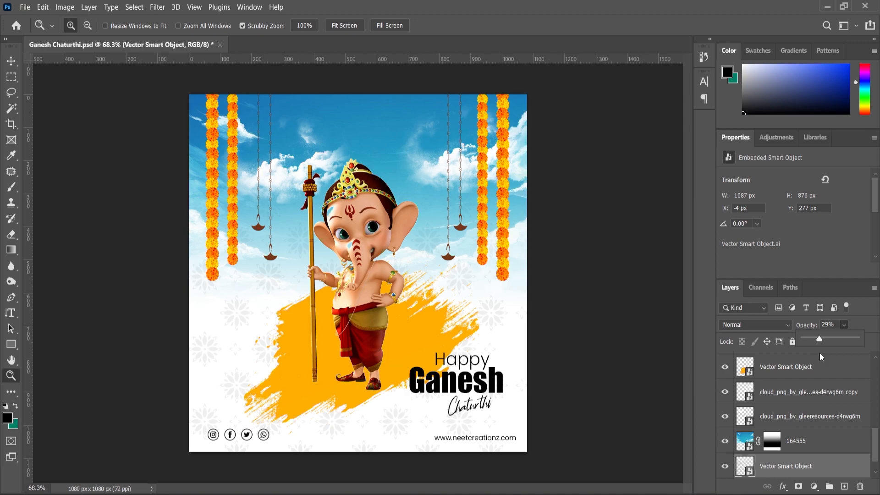
drag(818, 356, 817, 356)
drag(834, 325, 818, 327)
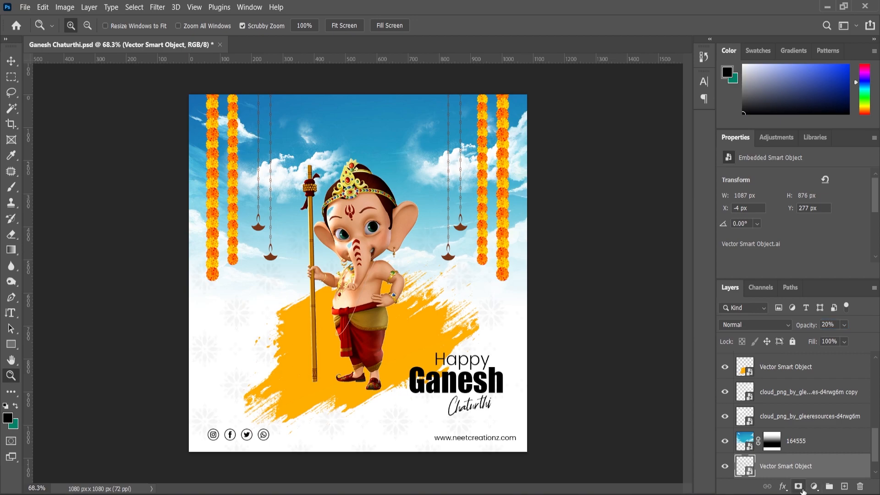
click(798, 487)
click(11, 249)
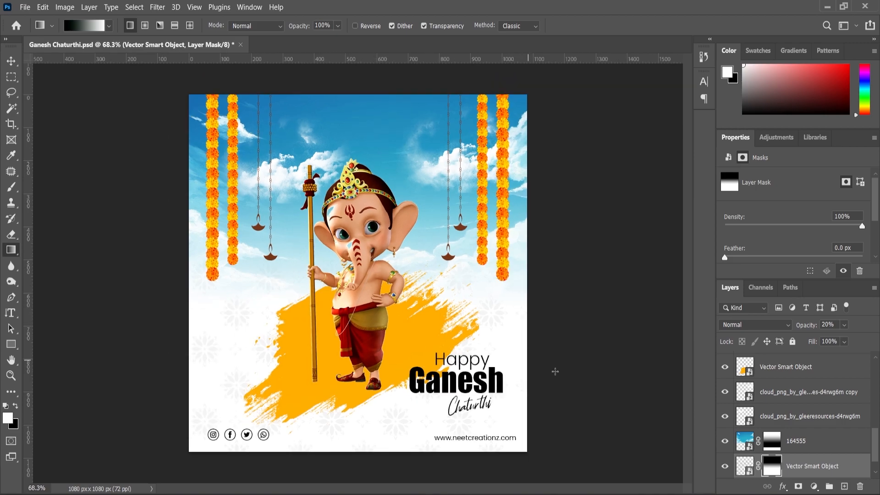
- Place the high-quality lens flare image into the poster and move its layer directly above Layer 1, the Ganesh figure
key(alt+Tab)
drag(529, 128, 360, 285)
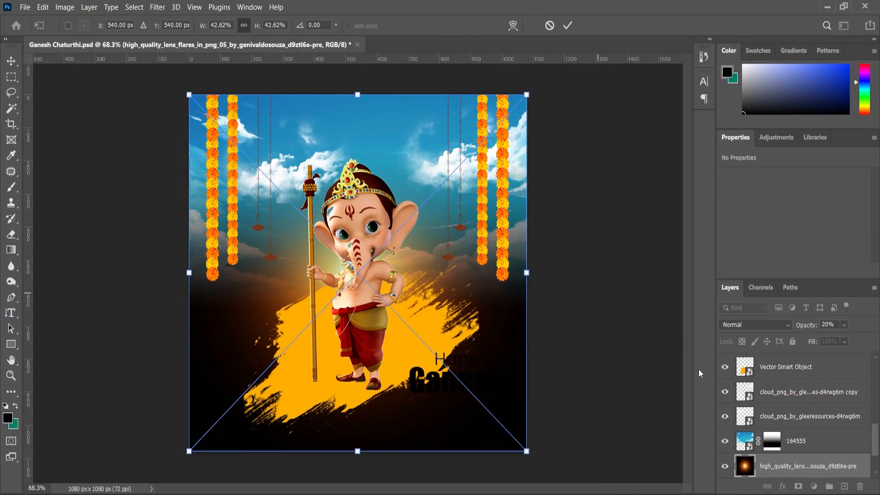
drag(770, 472, 775, 364)
scroll(775, 380, up, 1)
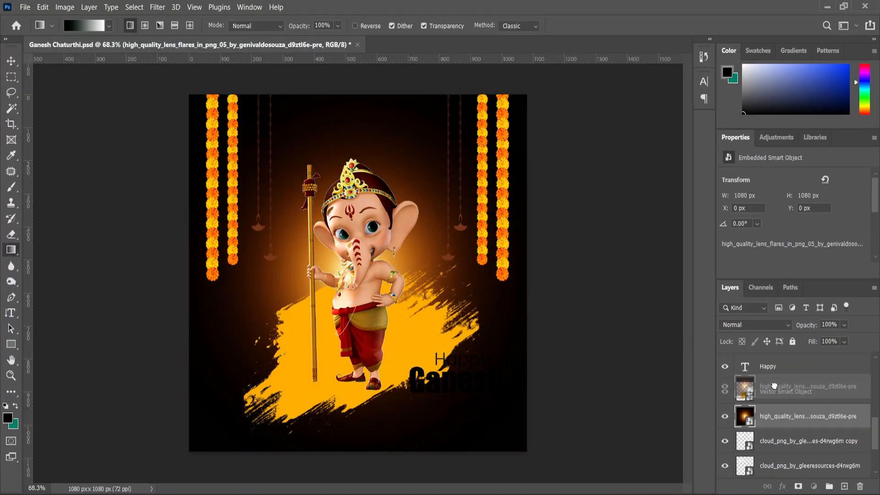
scroll(775, 394, up, 2)
drag(776, 445, 776, 357)
scroll(787, 388, up, 3)
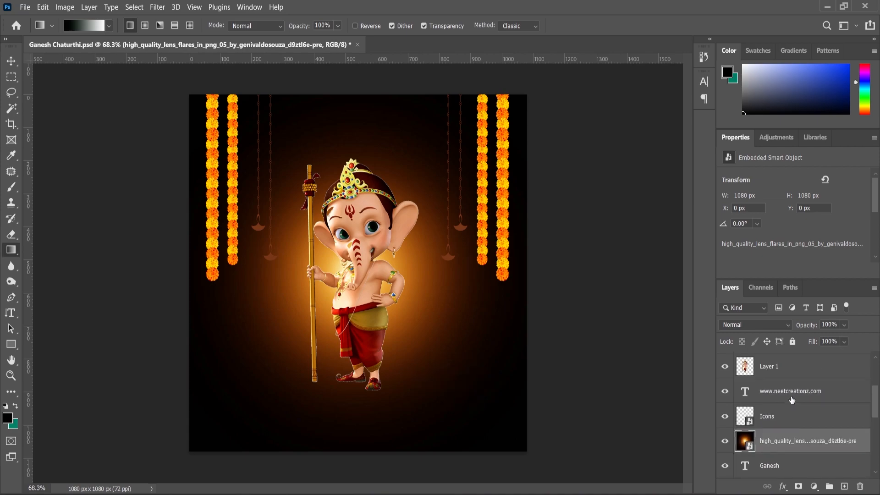
drag(776, 444, 775, 364)
- Shrink the lens flare to about 235 × 236 px over the upper end of the staff and set its blend mode to Screen
scroll(208, 193, down, 2)
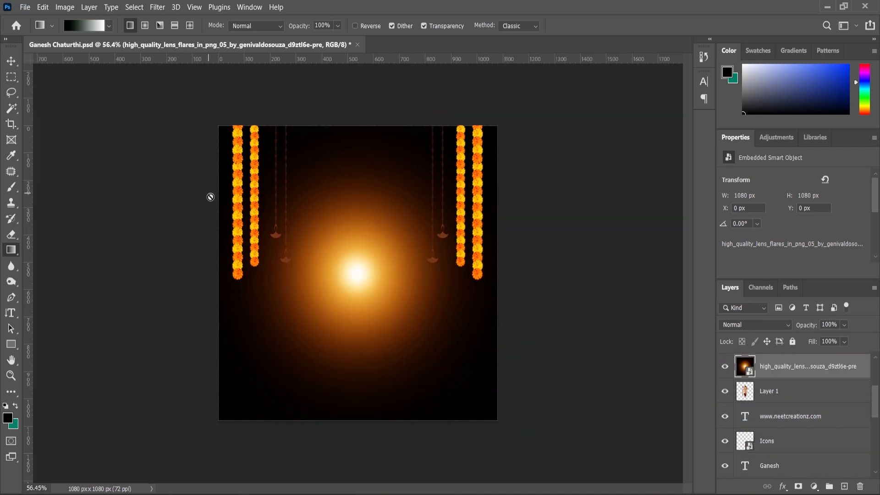
click(5, 64)
drag(504, 126, 421, 271)
drag(353, 270, 309, 200)
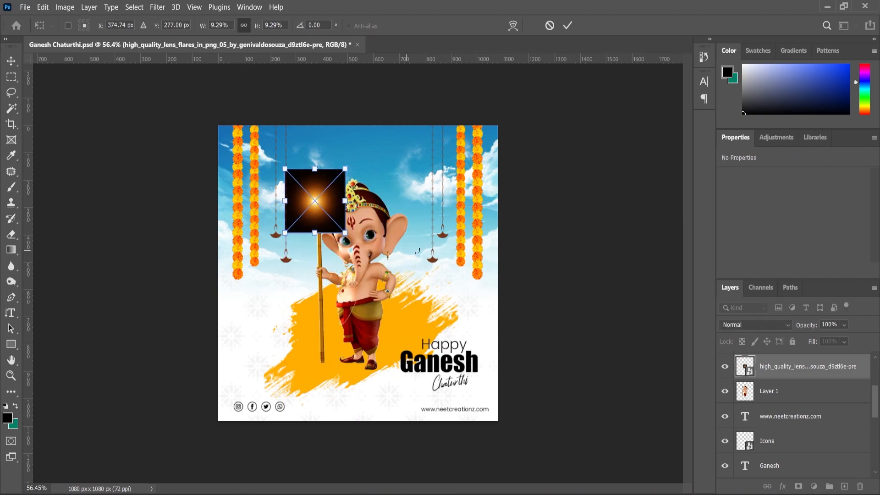
click(754, 324)
click(744, 290)
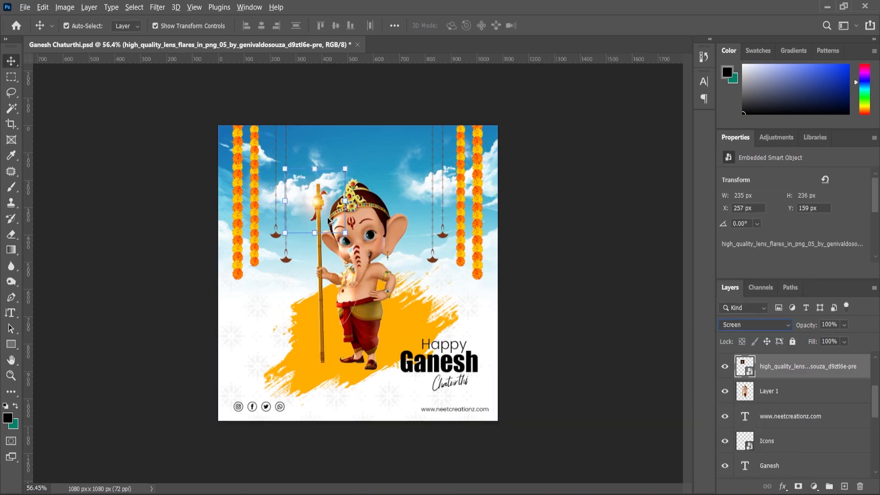
- Enlarge the lens flare to about 434 × 434 px and centre it on the staff's knot at X 171 px, Y 70 px
click(11, 376)
drag(318, 211, 337, 208)
key(v)
drag(442, 326, 473, 349)
scroll(366, 251, down, 11)
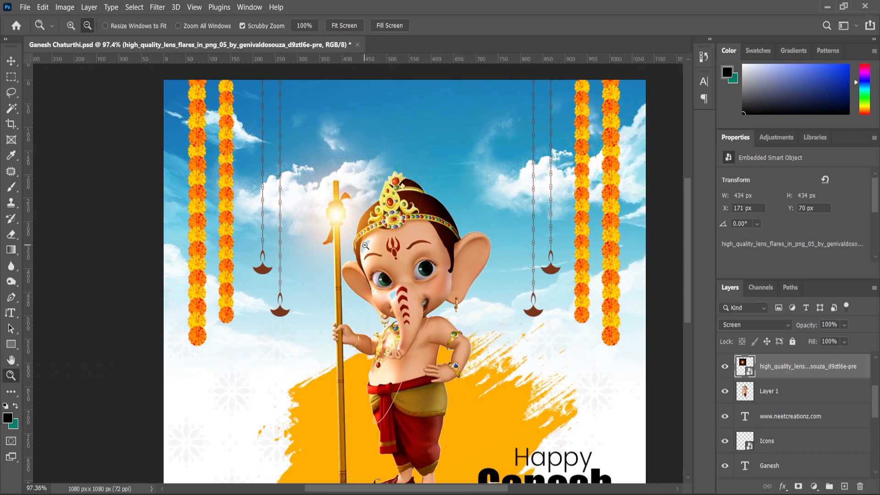
- Add a Levels adjustment layer above all other layers of the poster
scroll(366, 252, up, 1)
scroll(366, 251, down, 1)
scroll(366, 252, up, 1)
scroll(773, 375, up, 4)
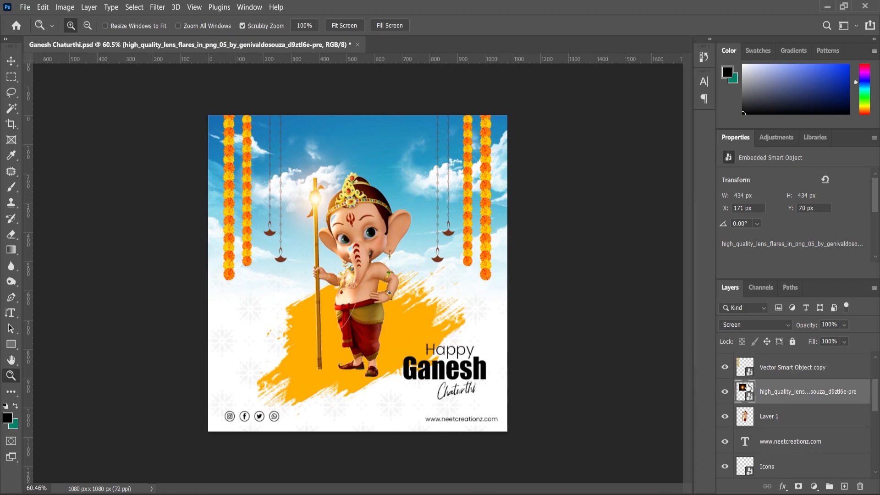
click(774, 366)
click(814, 486)
click(818, 327)
scroll(799, 225, down, 2)
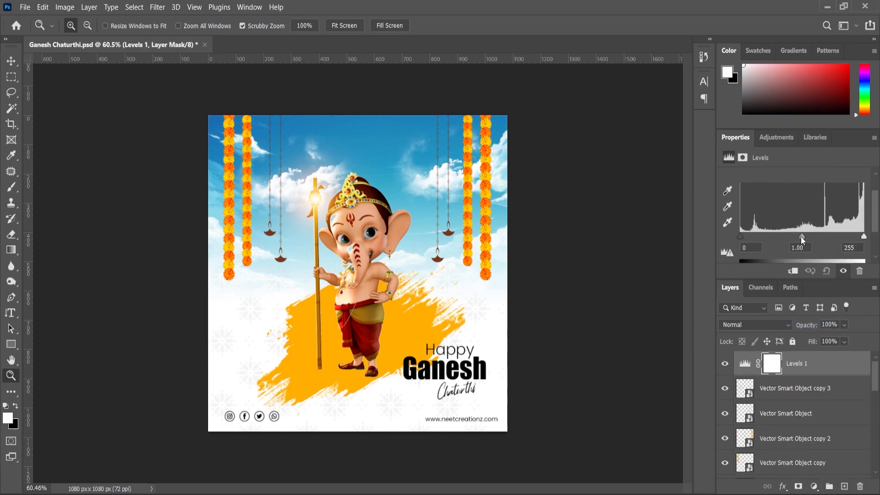
- Set the Levels inputs to black 8, midtone 0.92 and white 250, and compare the poster with and without the adjustment
drag(804, 238, 804, 237)
drag(741, 236, 744, 237)
click(725, 364)
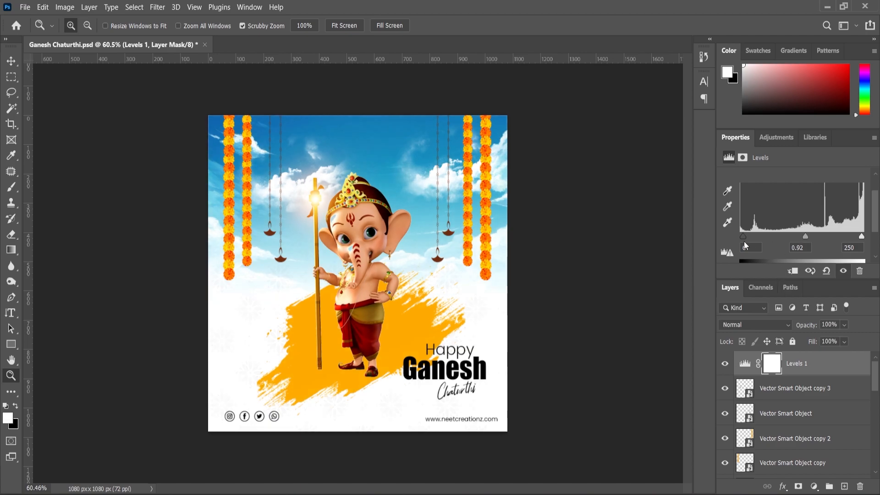
click(725, 364)
click(726, 364)
scroll(512, 334, up, 1)
scroll(513, 334, up, 1)
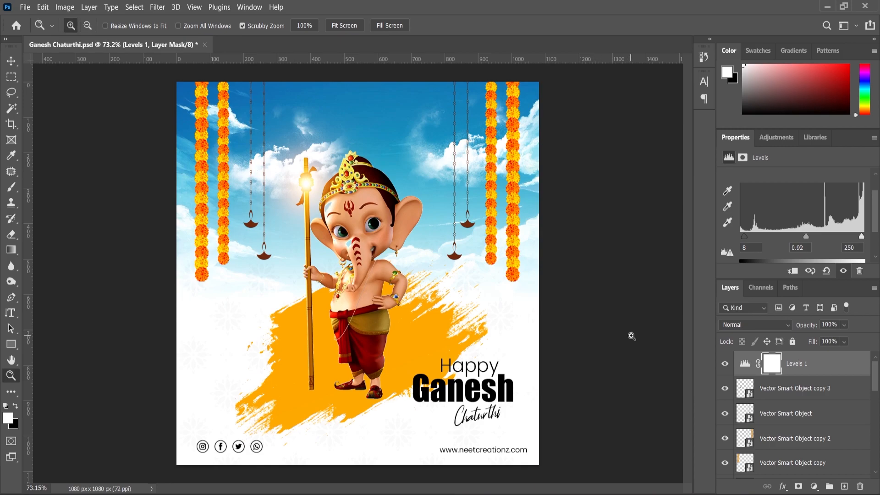